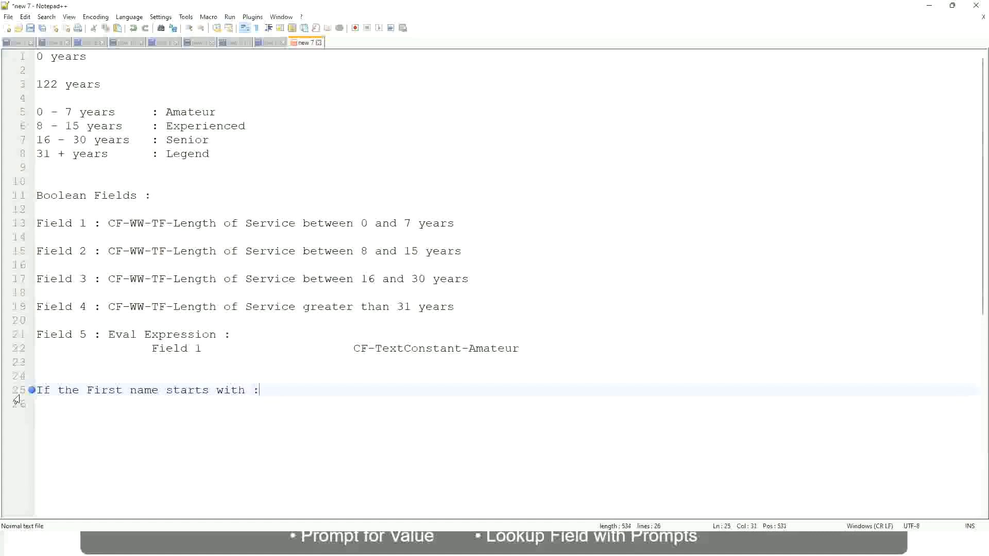
Complete the first-name condition on line 25 with the range "A - G :" and the result A Listers.
text(A )
text(- )
text(G)
text(: )
text(A ll)
key(BackSpace)
key(BackSpace)
text(Listers)
key(Left)
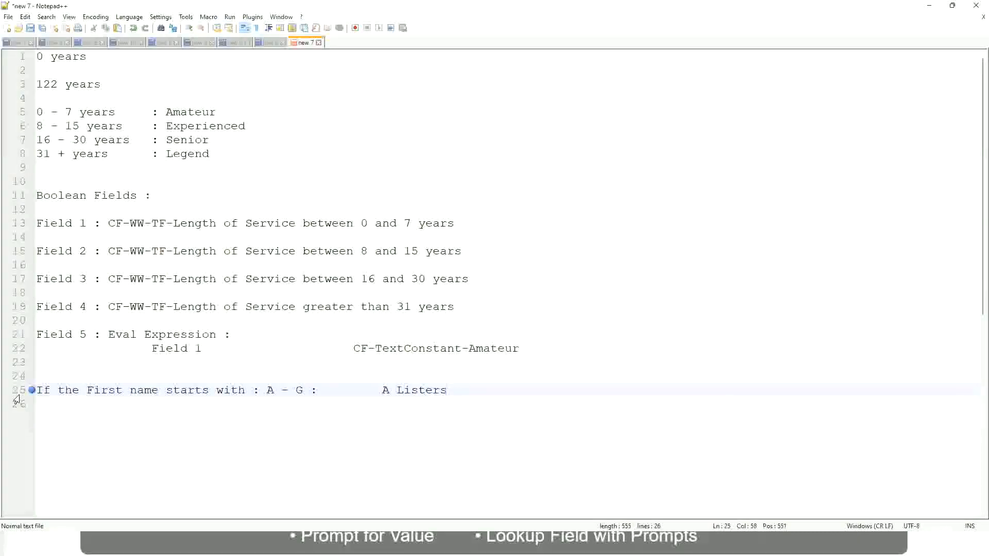
Enclose the A Listers result on line 25 in double quotation marks.
key(ctrl+Left)
key(ctrl+Left)
text("")
key(Right)
key(BackSpace)
key(Right)
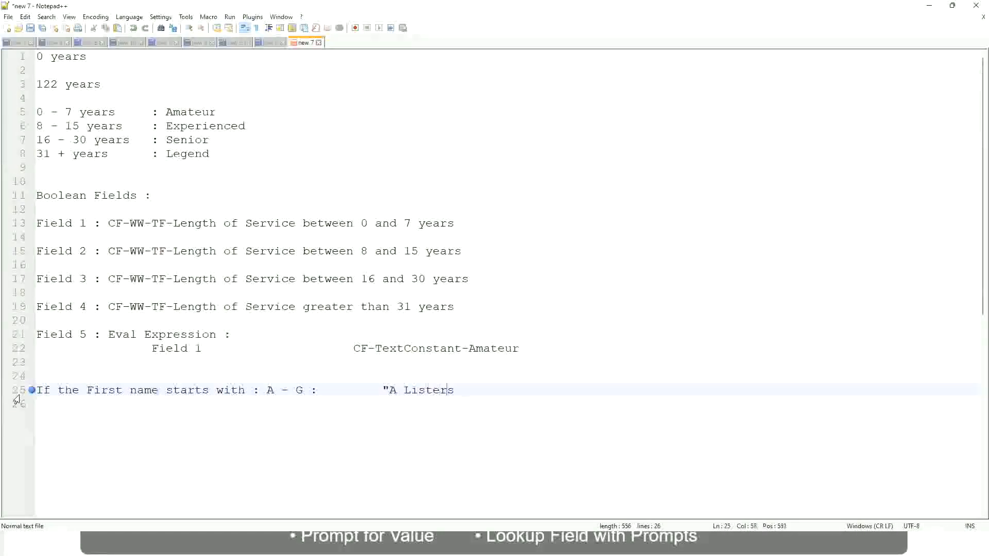
key(End)
key(Return)
text(")
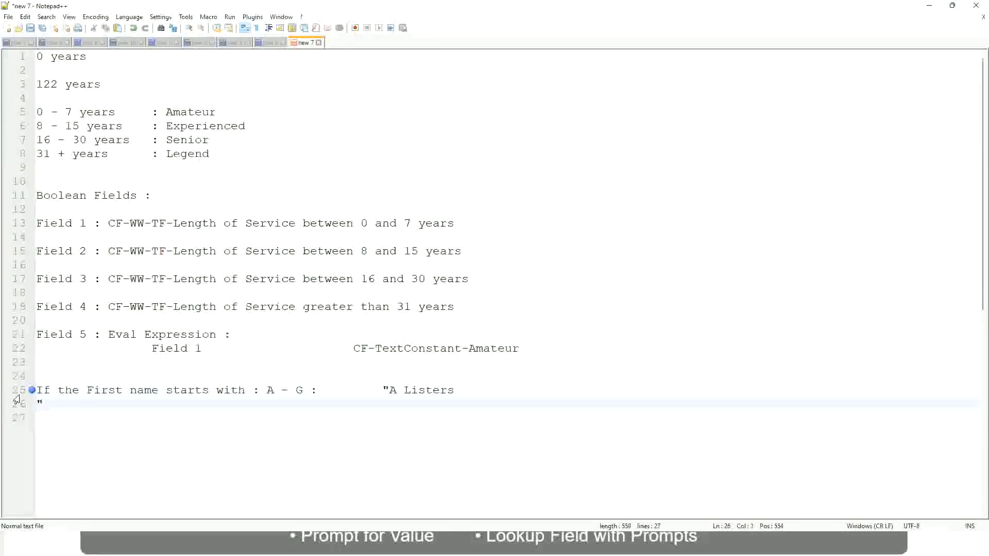
key(BackSpace)
key(BackSpace)
text(")
Add a second line for the range H - P with the aligned result "His Majesty" in quotation marks.
key(Return)
text(H -)
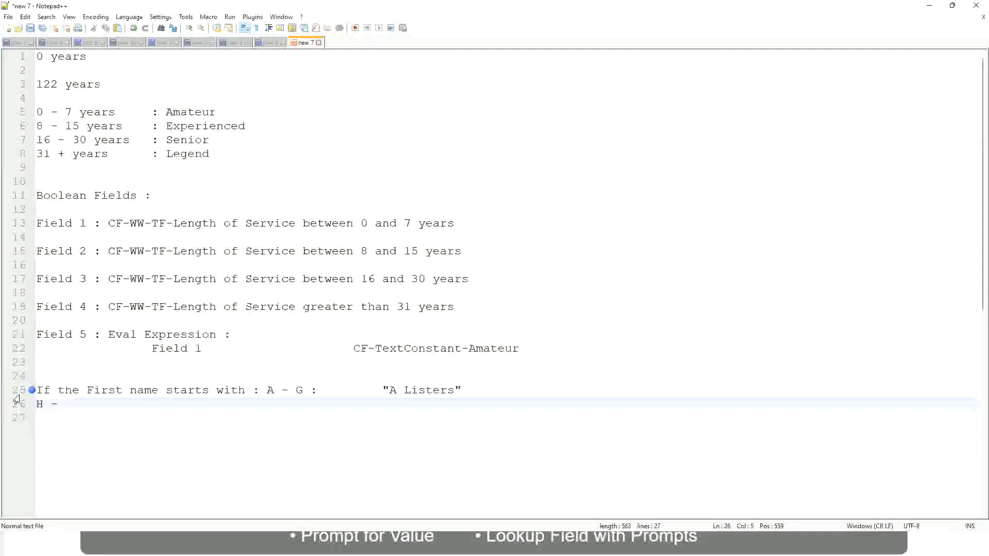
text(P)
key(Tab)
key(Tab)
key(Tab)
key(Tab)
key(Tab)
key(Tab)
key(Tab)
key(Tab)
key(Tab)
key(Tab)
key(Tab)
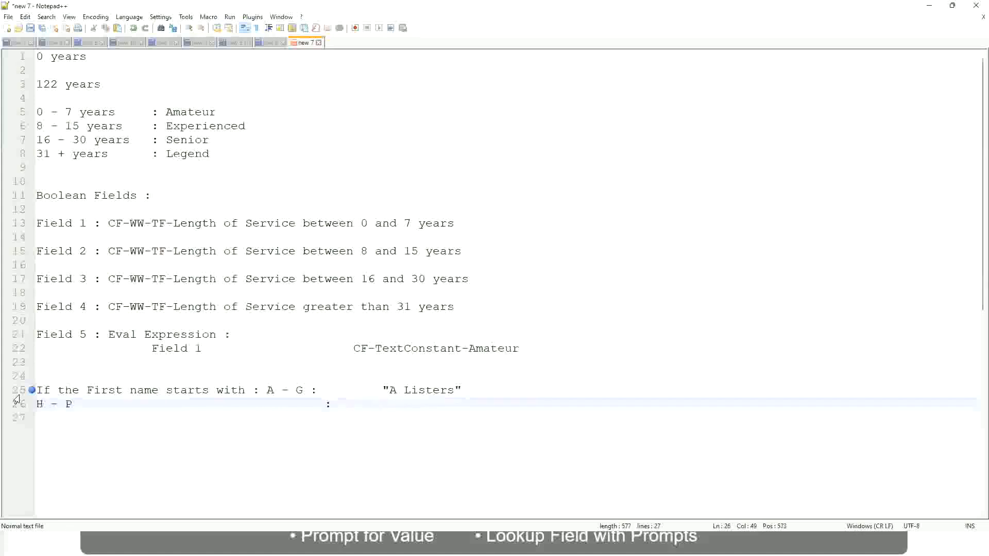
text("His Majesty)
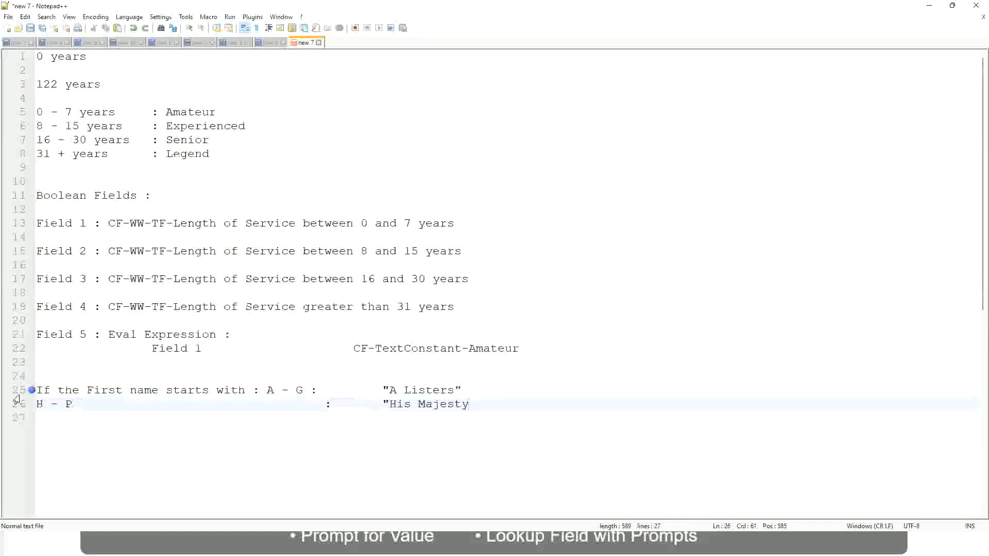
text("")
key(BackSpace)
Add a third line for the range L - Z with the aligned result "Lords" in quotation marks.
key(Return)
text(L)
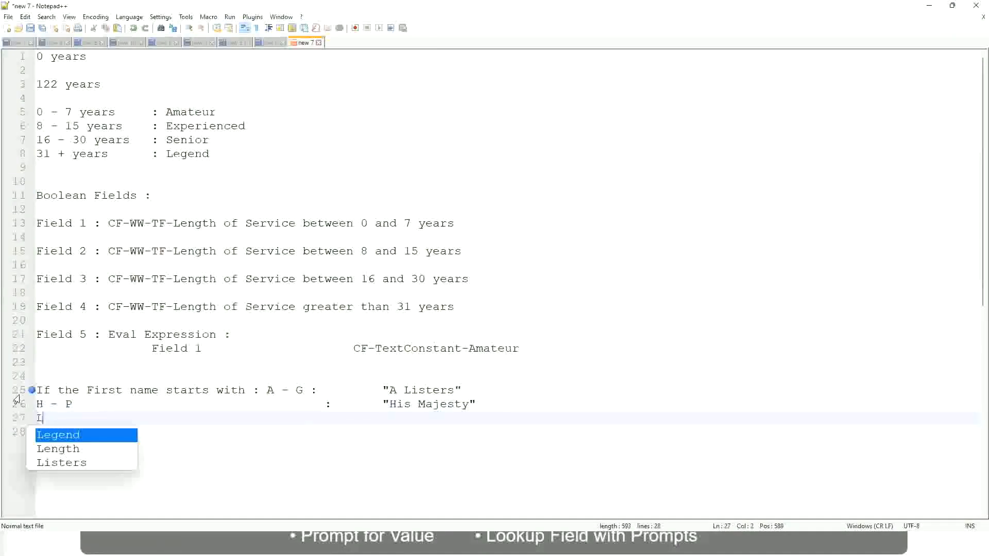
text( - Z)
key(Tab)
key(Tab)
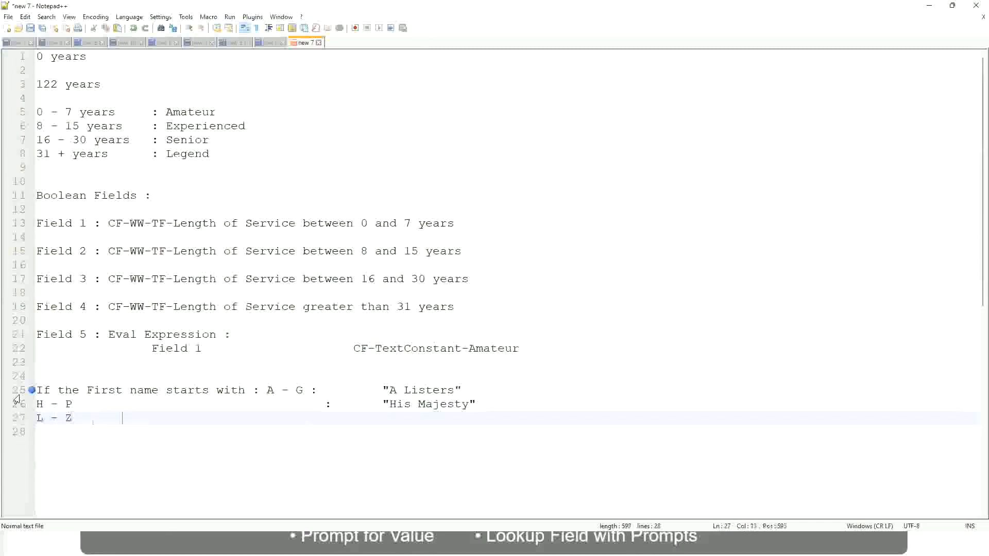
key(Tab)
key(Tab)
key(Tab)
key(Tab)
text(:)
key(Tab)
key(Tab)
text("Lords"")
key(BackSpace)
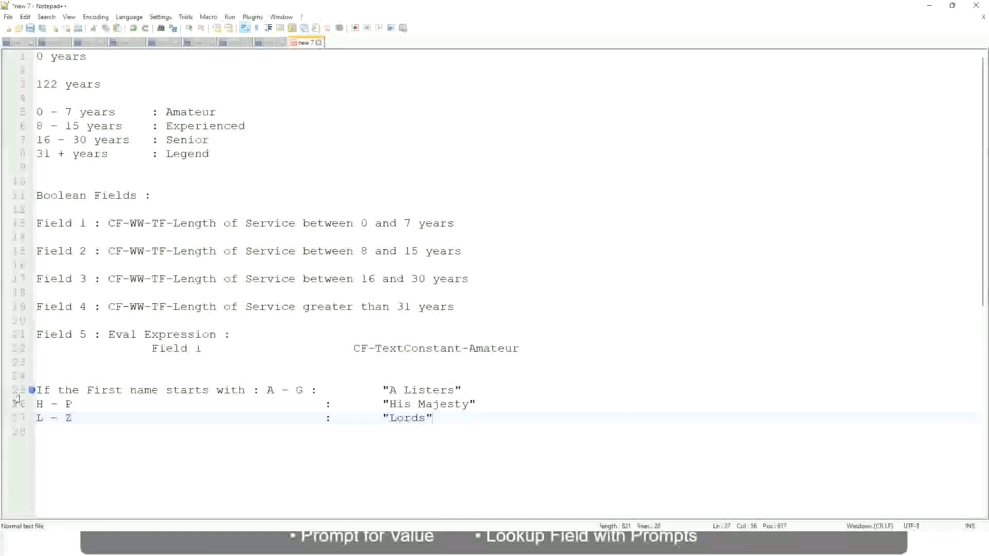
key(Right)
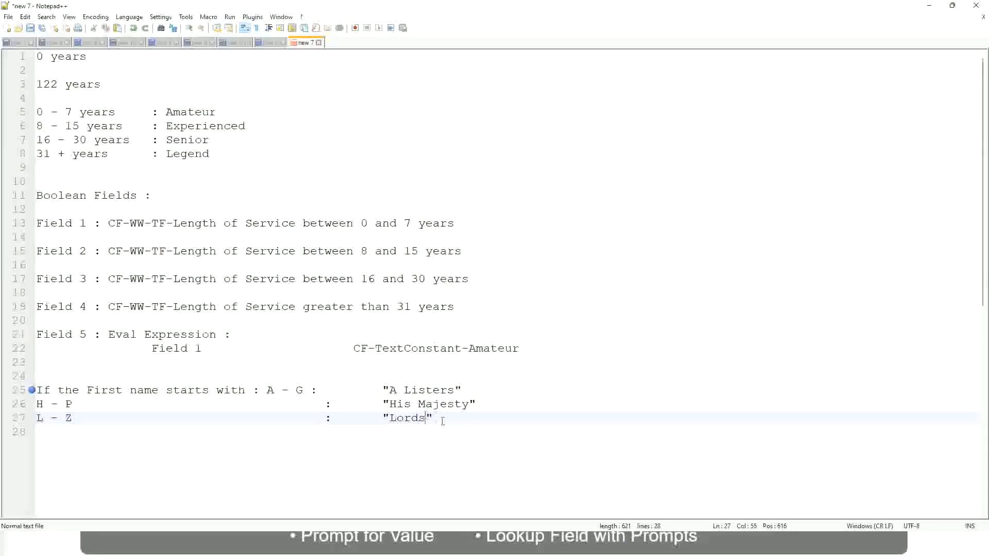
drag(429, 418, 467, 390)
click(405, 390)
click(446, 407)
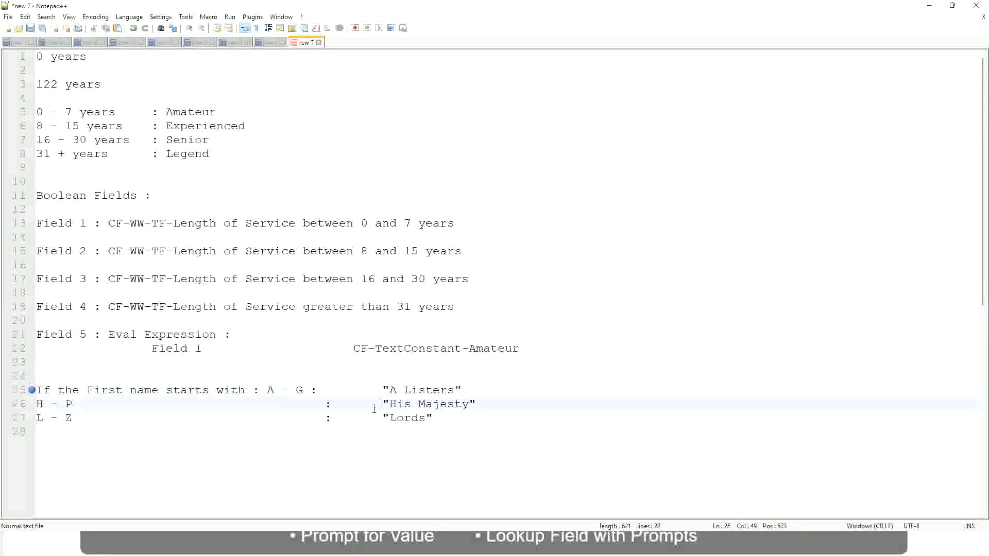
Replace the three first-name condition lines with a new line starting with "If".
drag(448, 423, 34, 389)
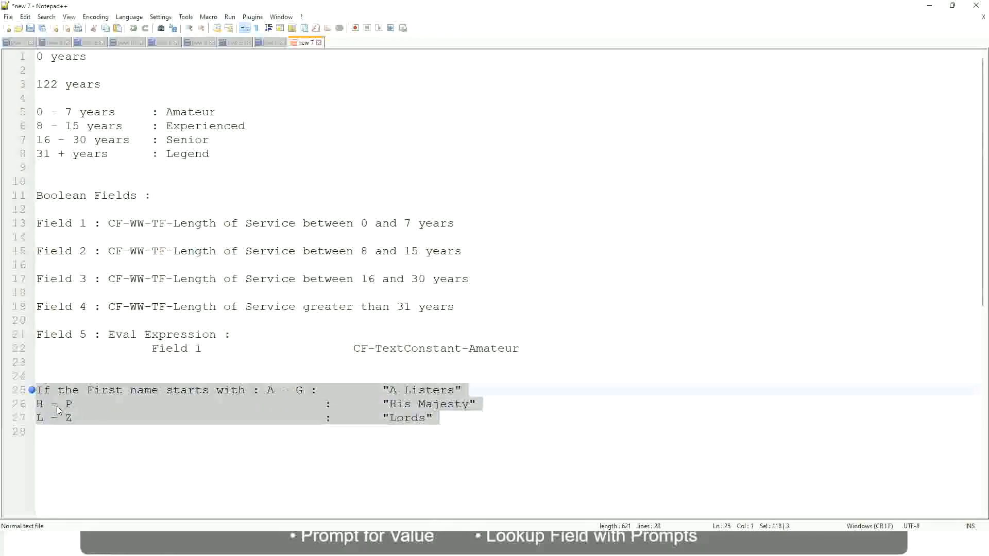
text(If )
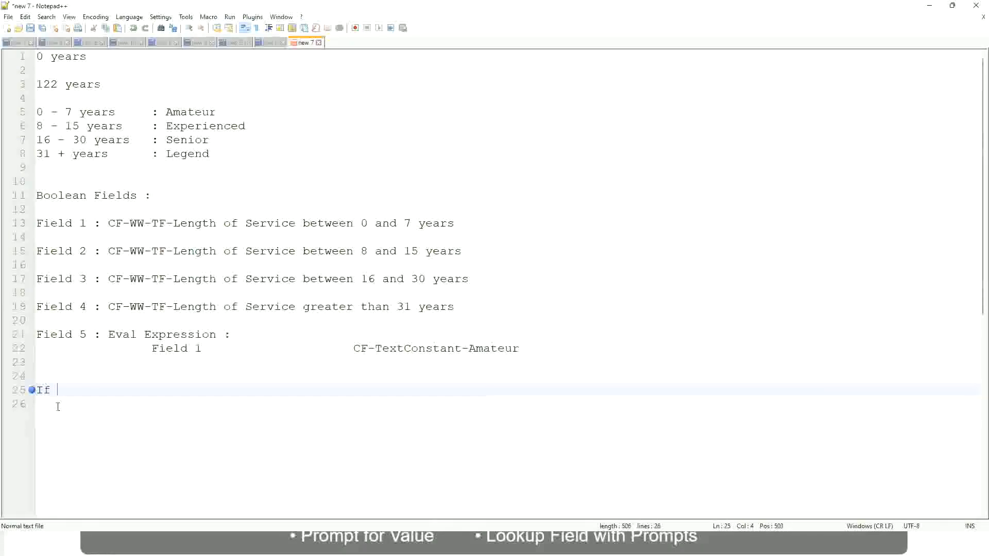
text(Prior E)
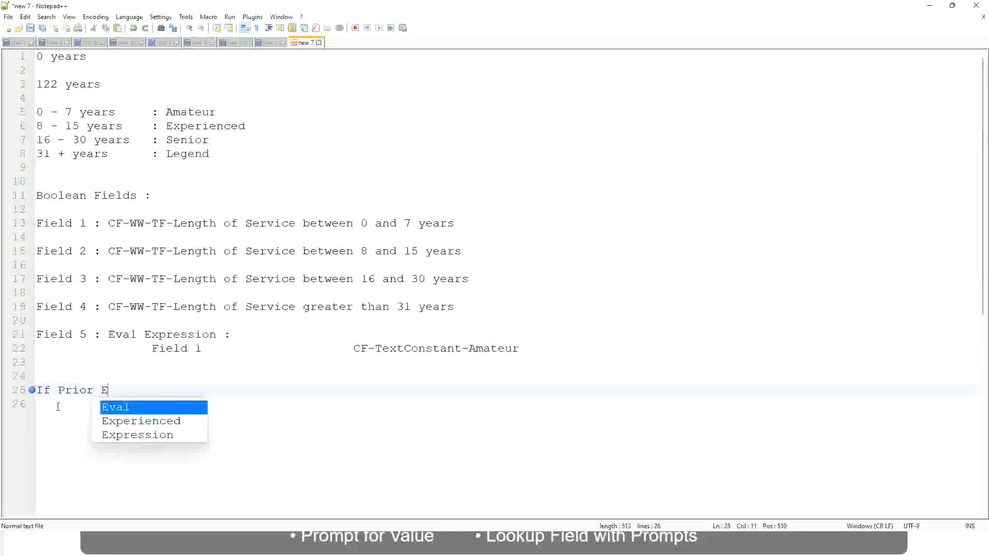
text(xperience)
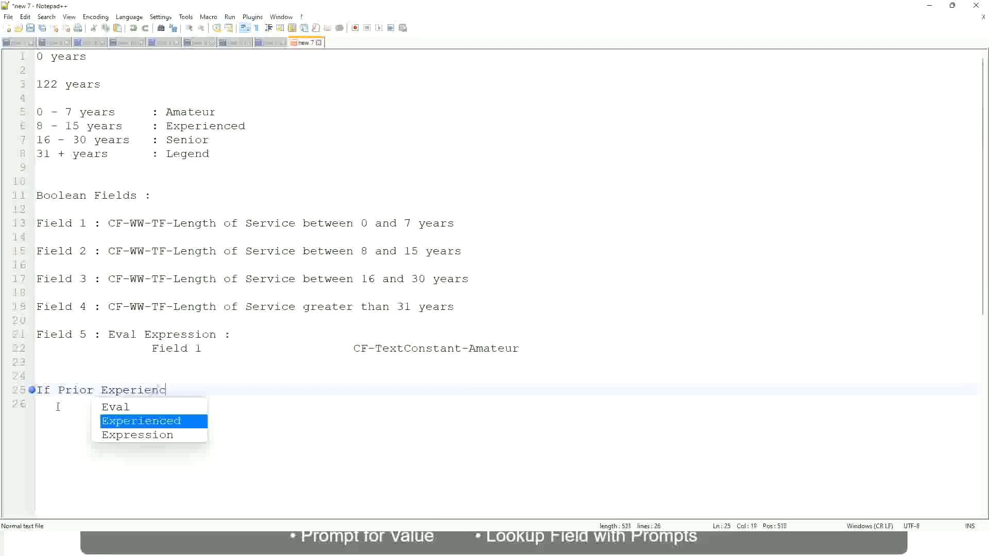
key(BackSpace)
key(BackSpace)
key(BackSpace)
key(BackSpace)
key(BackSpace)
key(BackSpace)
key(BackSpace)
key(BackSpace)
key(BackSpace)
key(BackSpace)
key(BackSpace)
key(BackSpace)
key(BackSpace)
key(BackSpace)
key(BackSpace)
key(BackSpace)
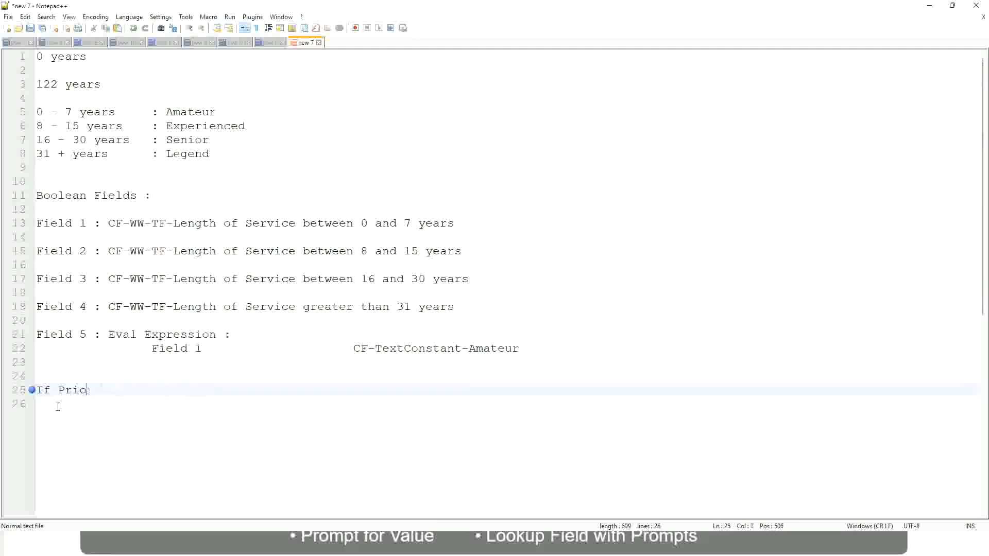
text(Job Profile is )
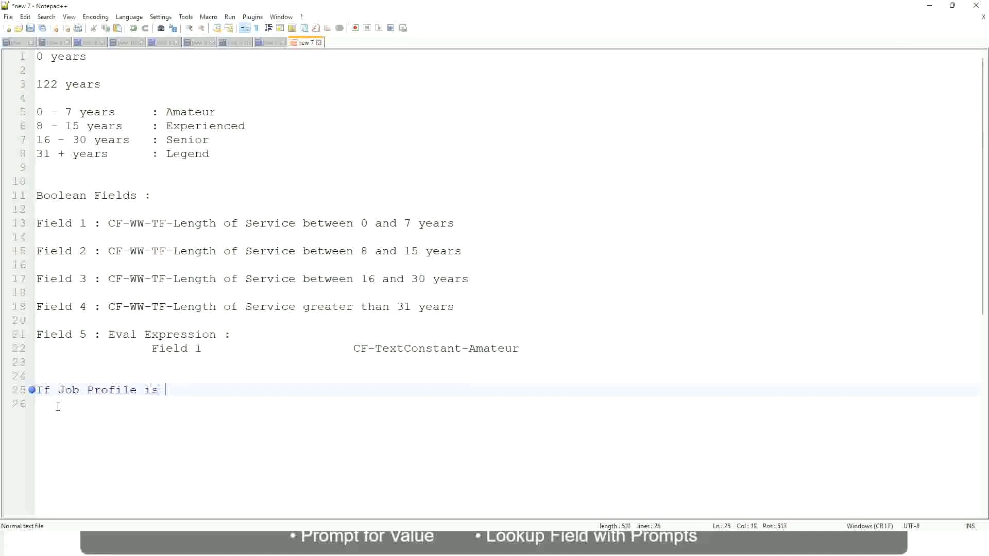
text(: Manager)
key(BackSpace)
key(BackSpace)
key(BackSpace)
key(BackSpace)
key(BackSpace)
key(BackSpace)
key(BackSpace)
key(BackSpace)
key(BackSpace)
key(BackSpace)
key(BackSpace)
key(BackSpace)
key(BackSpace)
key(BackSpace)
key(BackSpace)
key(BackSpace)
key(BackSpace)
key(BackSpace)
key(BackSpace)
key(BackSpace)
Write the condition "Management Level is Manager or Above" after "If" on line 25.
text(Manage)
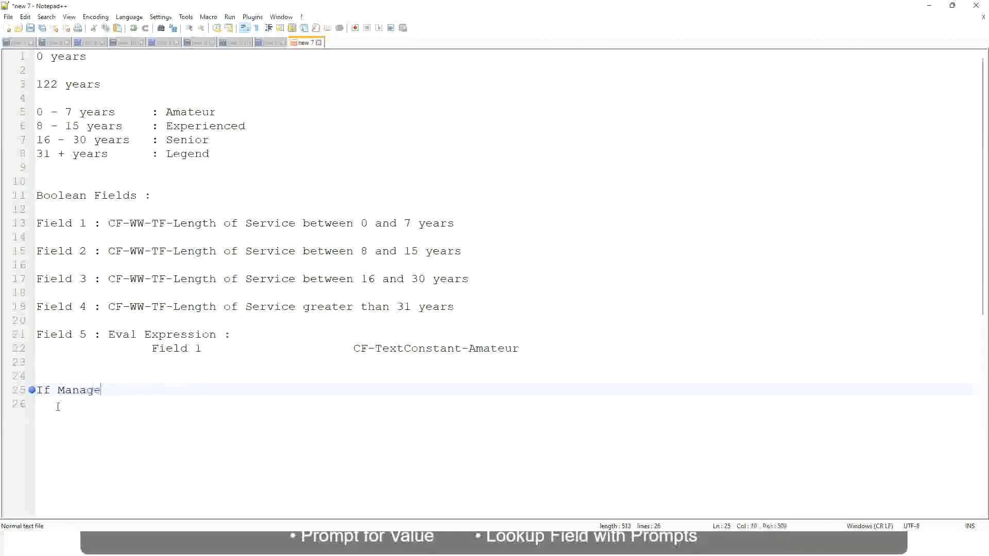
text(ment Level is Manager )
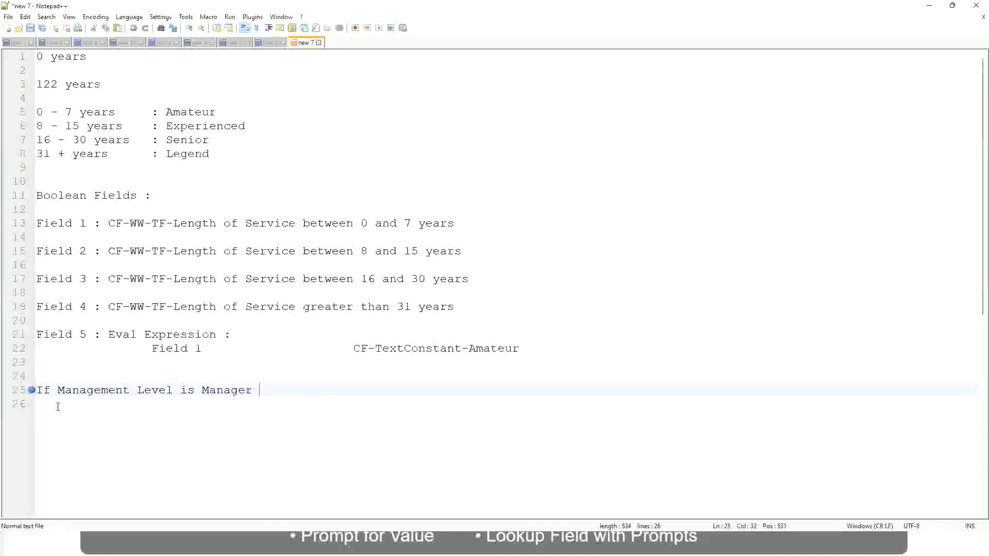
text(or Above)
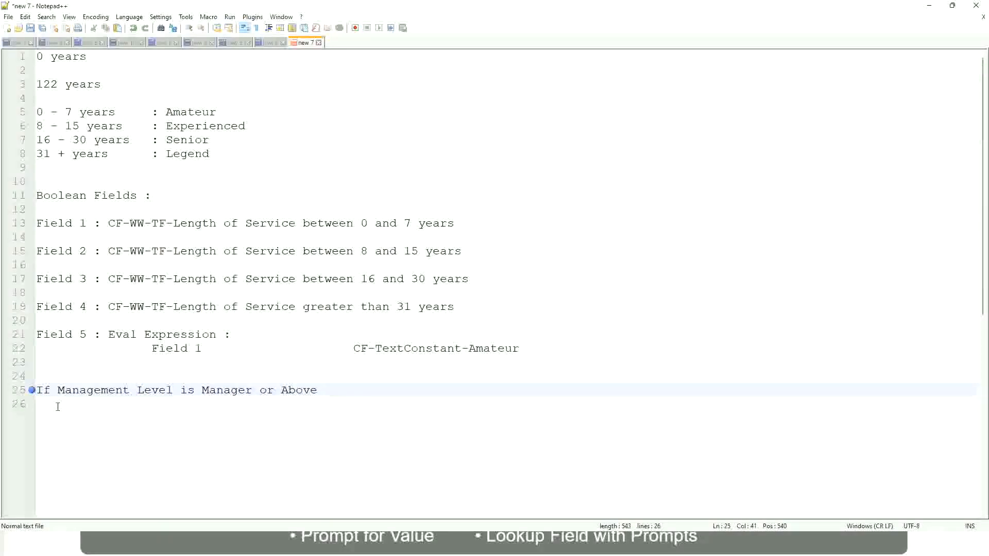
Add the outcome "Proposed Allowance Plan : Car Allowance" beside the Manager condition, separated by tab spacing.
key(Tab)
key(Tab)
key(Tab)
key(Tab)
text(Proposed)
text(Allowance )
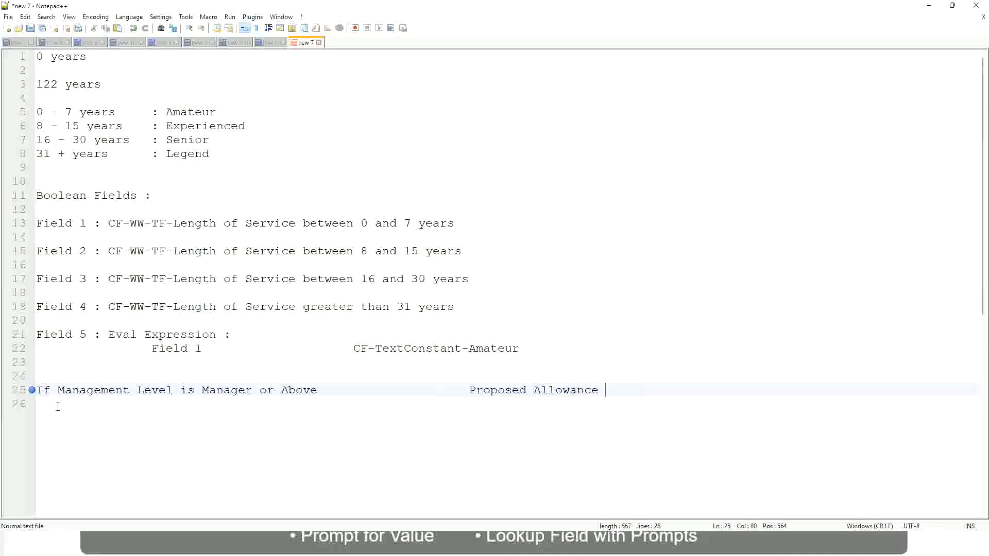
text(Plan)
text(: Car Allowance)
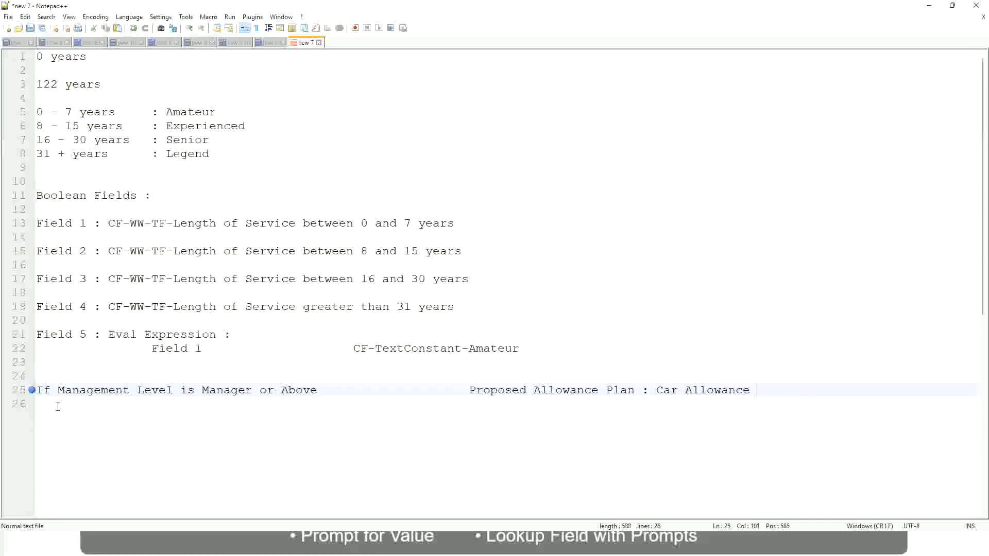
Begin a second condition line below with "If Management Level is".
key(Return)
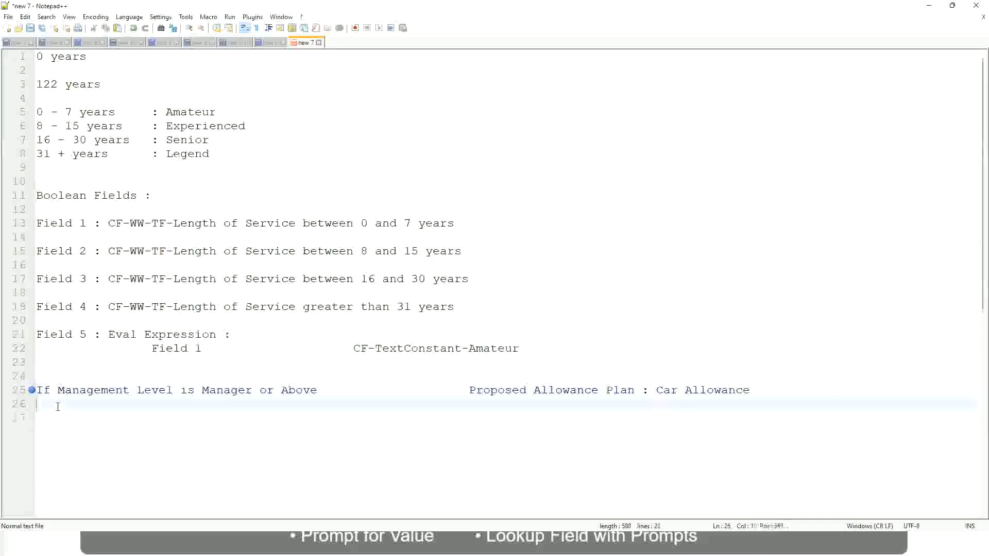
text(If Management Level is)
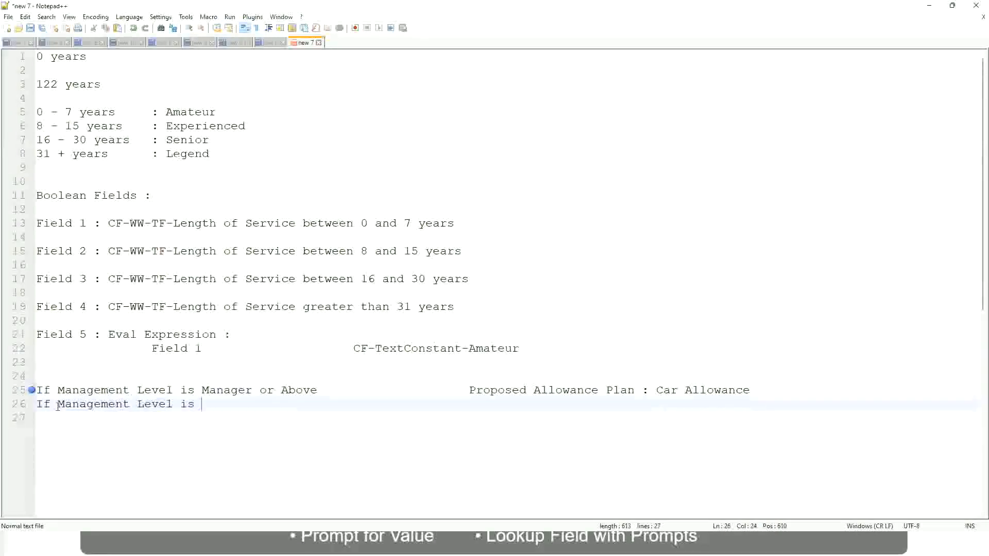
Remove "or Above" from the Manager condition on line 25.
key(Up)
key(Right)
key(Right)
key(Right)
key(Right)
key(Right)
key(Right)
key(Right)
key(shift+Right)
key(shift+Right)
key(shift+Right)
key(shift+Right)
key(shift+Right)
key(shift+Right)
key(shift+Right)
key(shift+Right)
key(shift+Right)
key(Delete)
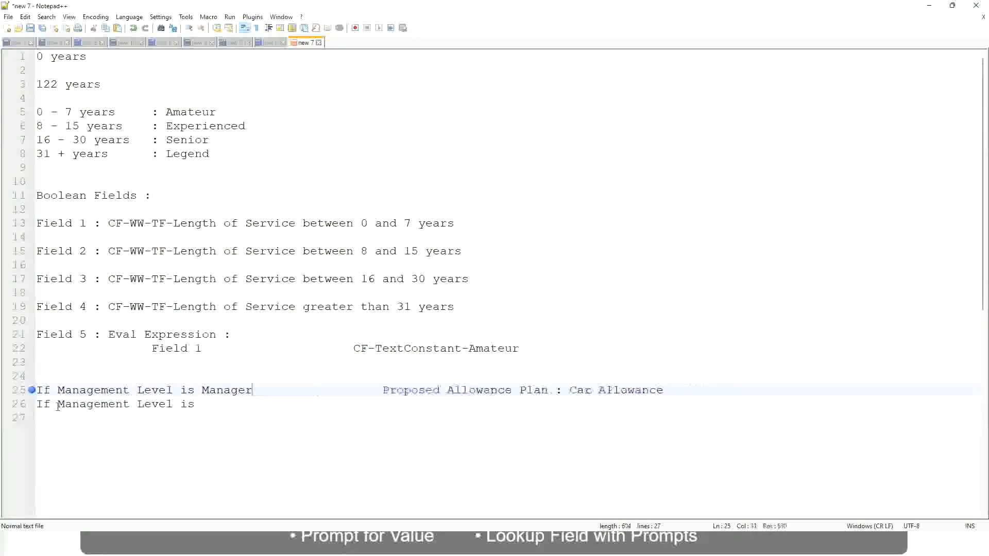
Complete the second condition with Director and the aligned outcome "Executive Allowance".
key(Down)
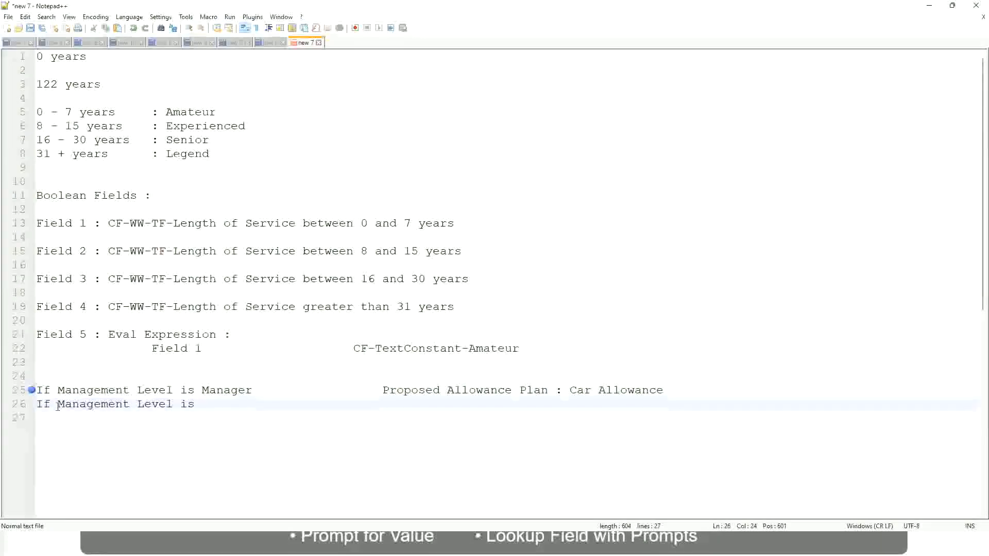
text(Director)
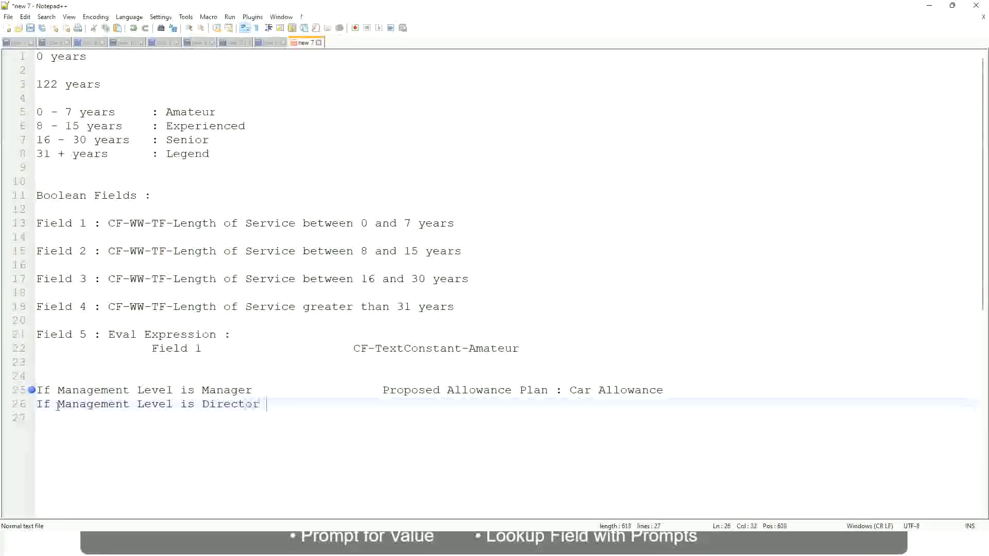
key(Tab)
key(Tab)
key(Tab)
key(Tab)
key(Tab)
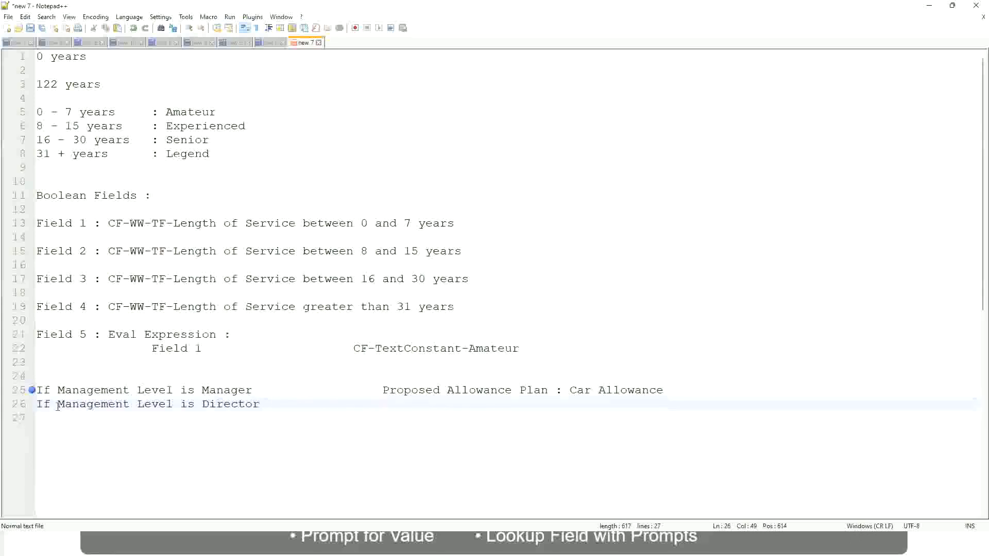
text(Executive Allo)
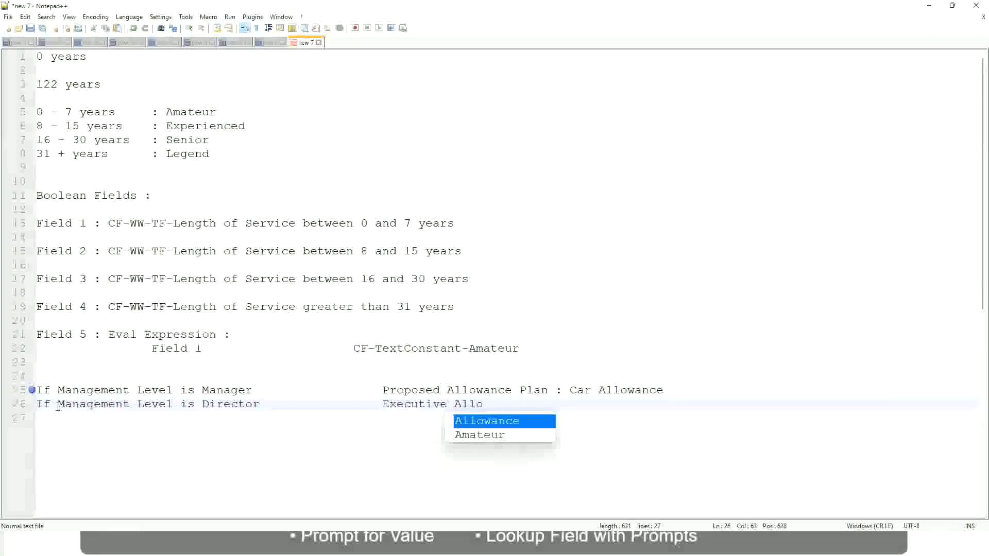
key(Return)
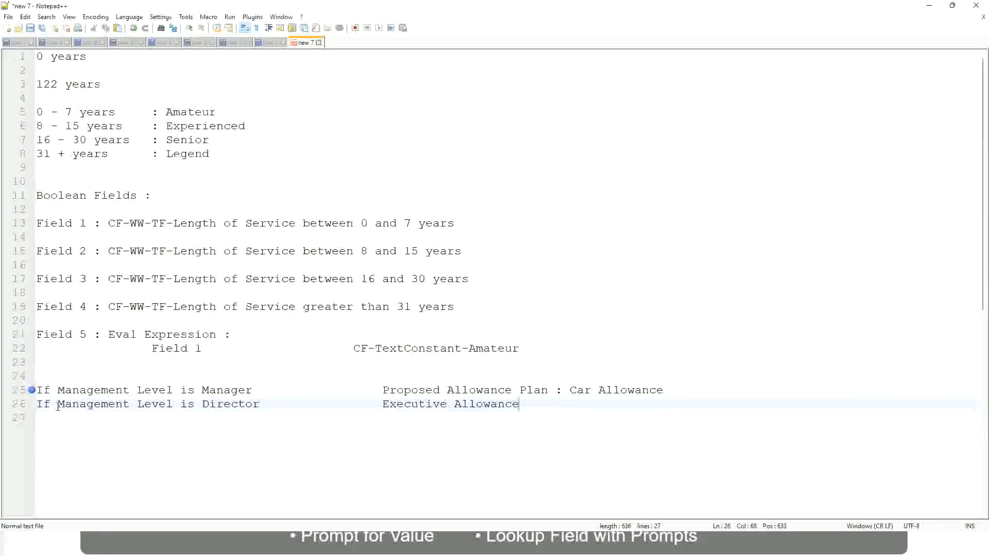
Add a third line reading "If Management Level is CEO" with the aligned outcome "CEO Allowance".
key(Return)
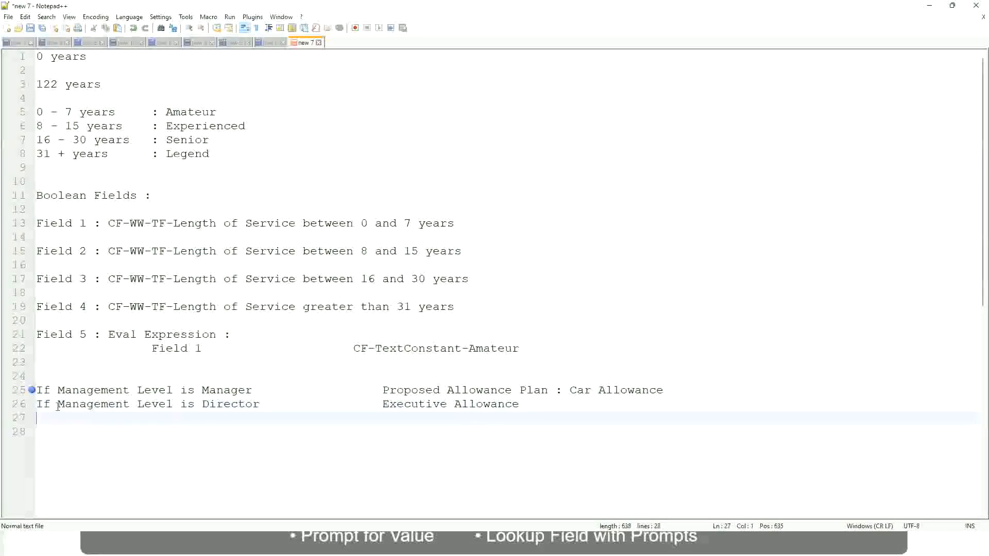
text(If Management)
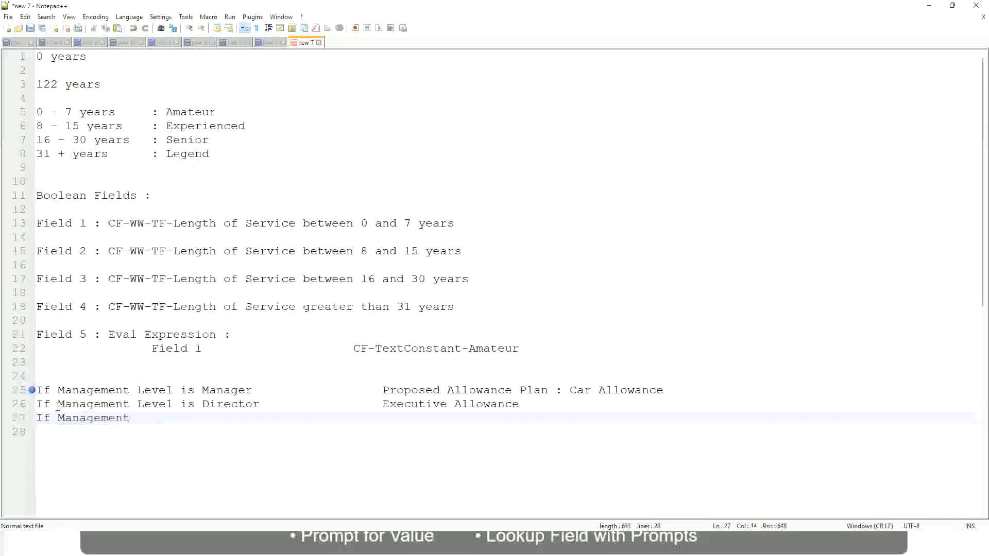
text( le)
key(BackSpace)
key(BackSpace)
text(le)
key(BackSpace)
key(BackSpace)
text(Le)
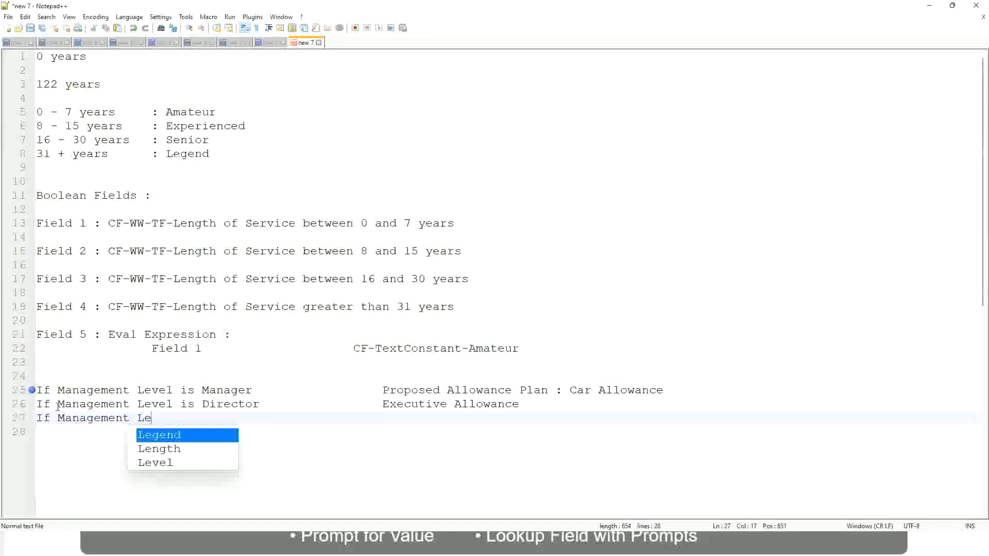
key(Down)
key(Down)
key(Return)
text(is )
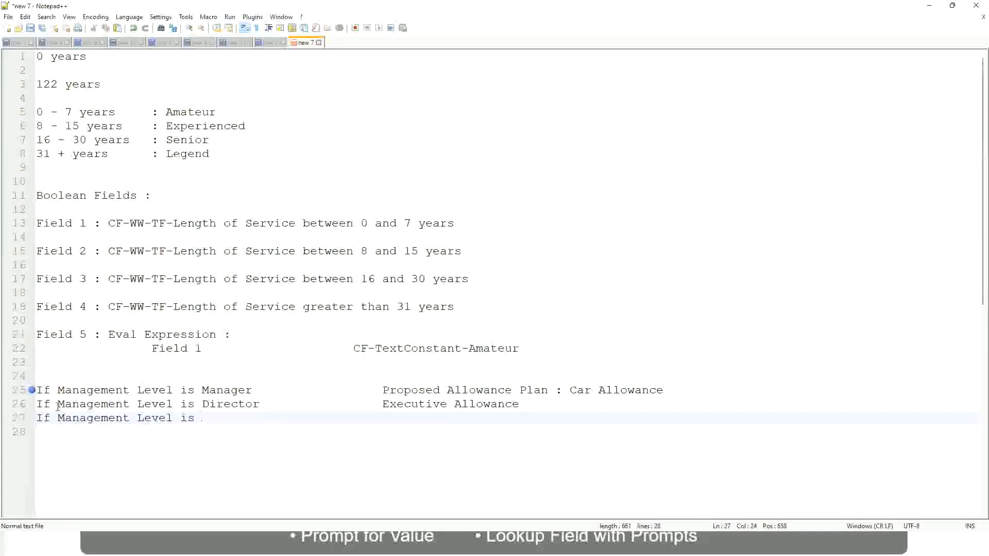
text(CEO)
text(CEO Allowance)
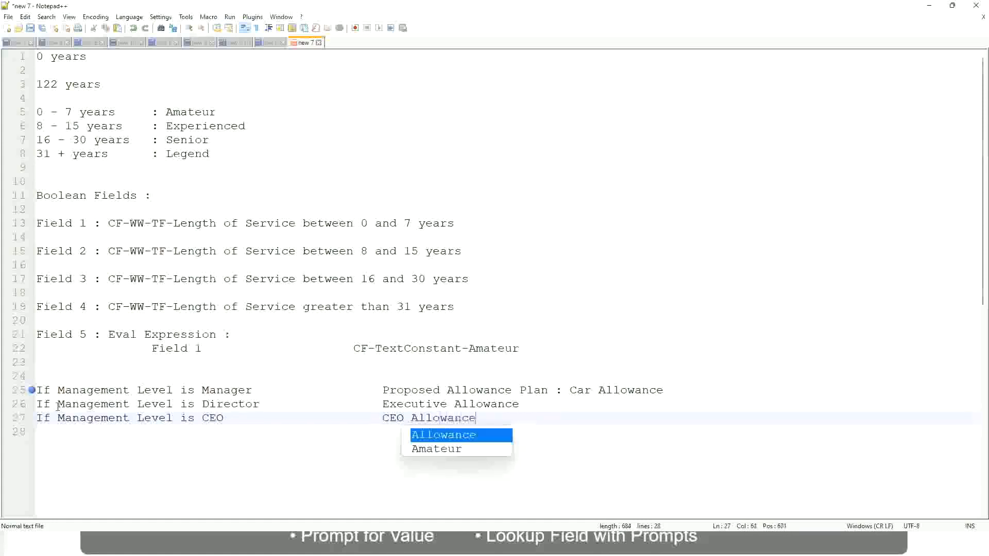
key(Escape)
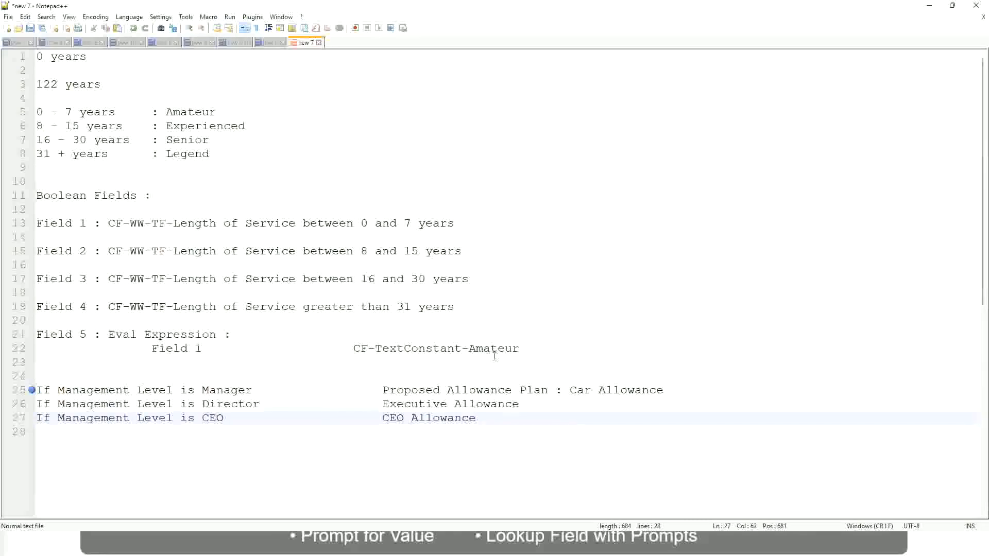
click(569, 390)
drag(570, 390, 665, 387)
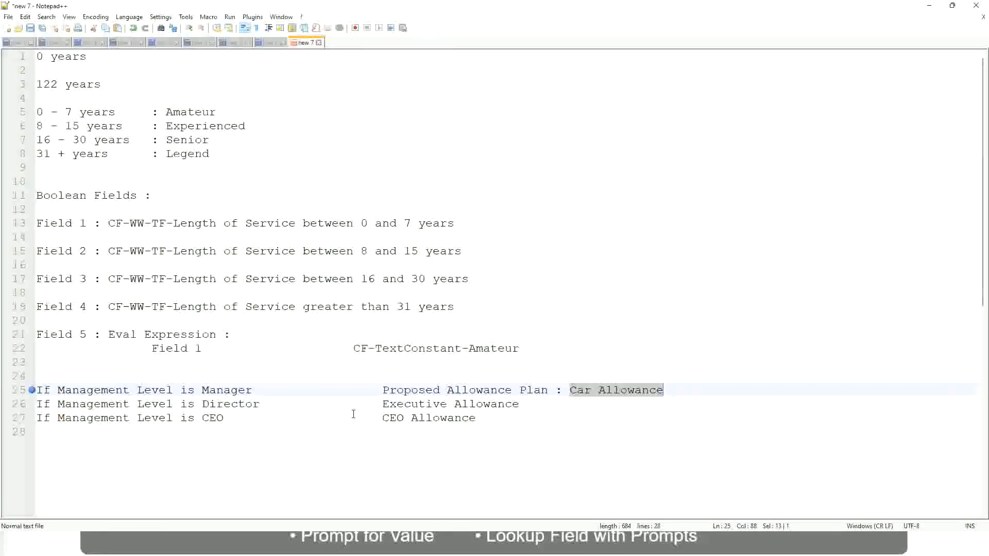
click(457, 390)
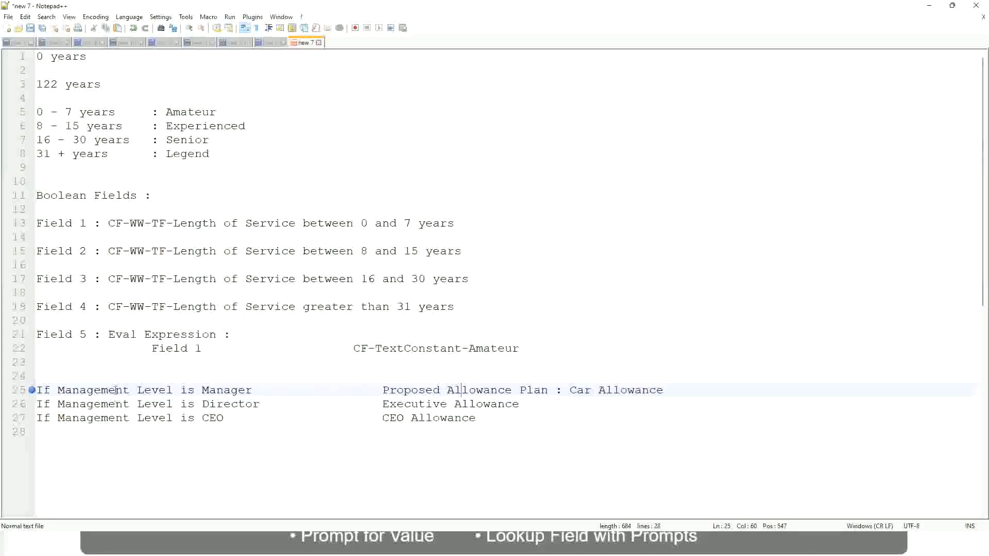
click(201, 390)
Replace the outcome of the Manager condition on line 25 with "First Line Manager".
drag(383, 390, 678, 386)
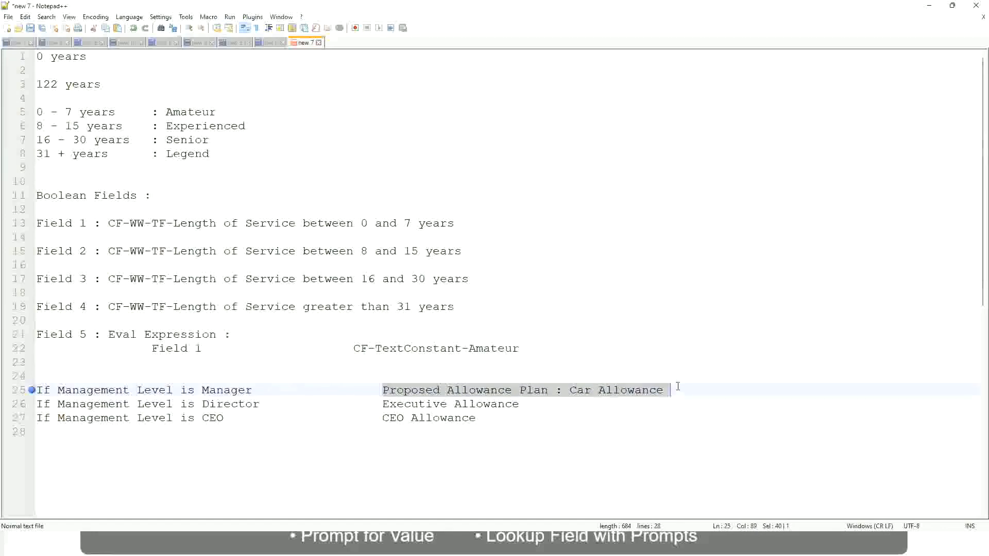
text(Managers)
key(BackSpace)
key(BackSpace)
key(BackSpace)
key(BackSpace)
key(BackSpace)
key(BackSpace)
key(BackSpace)
key(BackSpace)
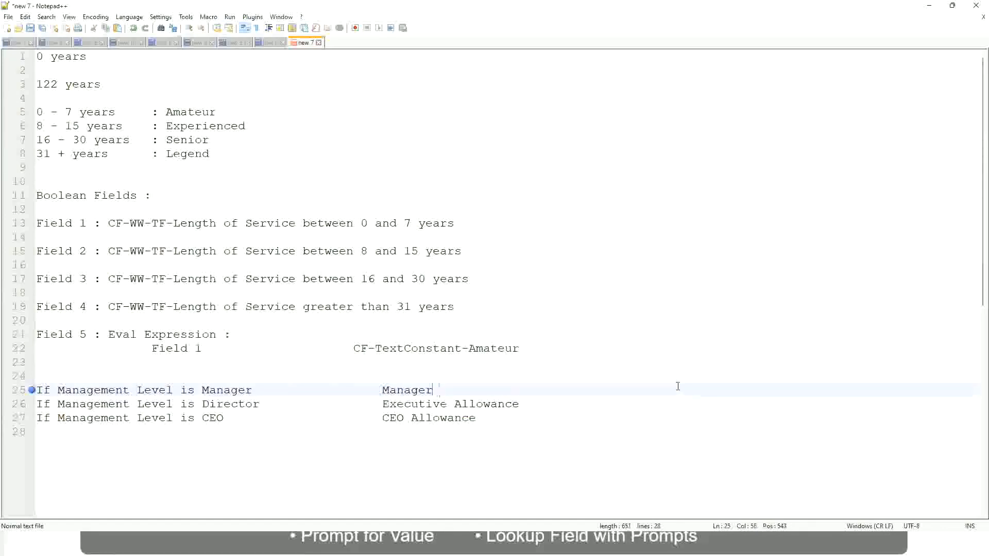
text(First Line Ma)
text(nager)
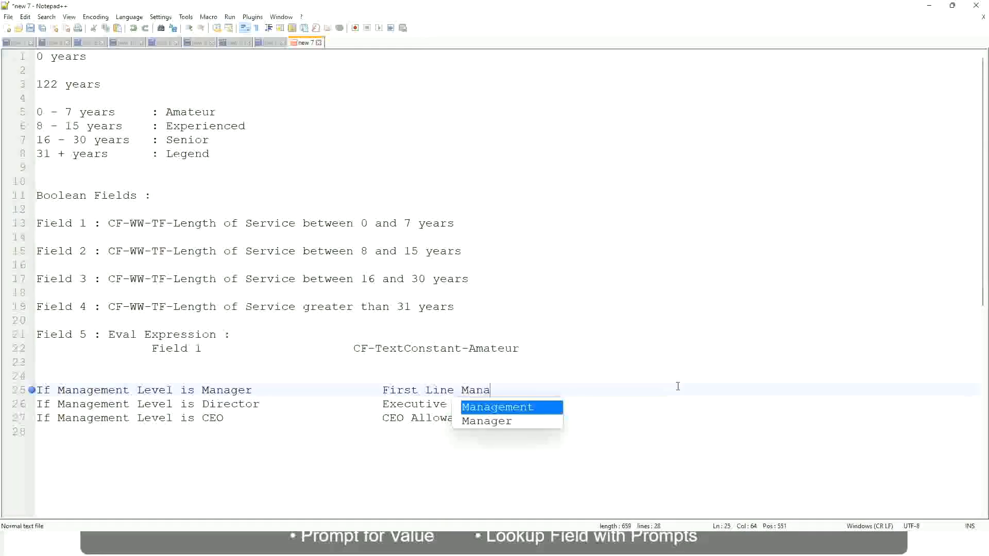
Insert "Name of the" in front of the outcome on line 25.
key(Left)
key(Left)
key(Left)
key(Left)
key(Left)
key(Left)
key(Left)
key(Left)
key(Left)
key(Left)
key(Left)
key(Left)
key(Left)
key(Left)
key(Left)
key(Left)
key(Left)
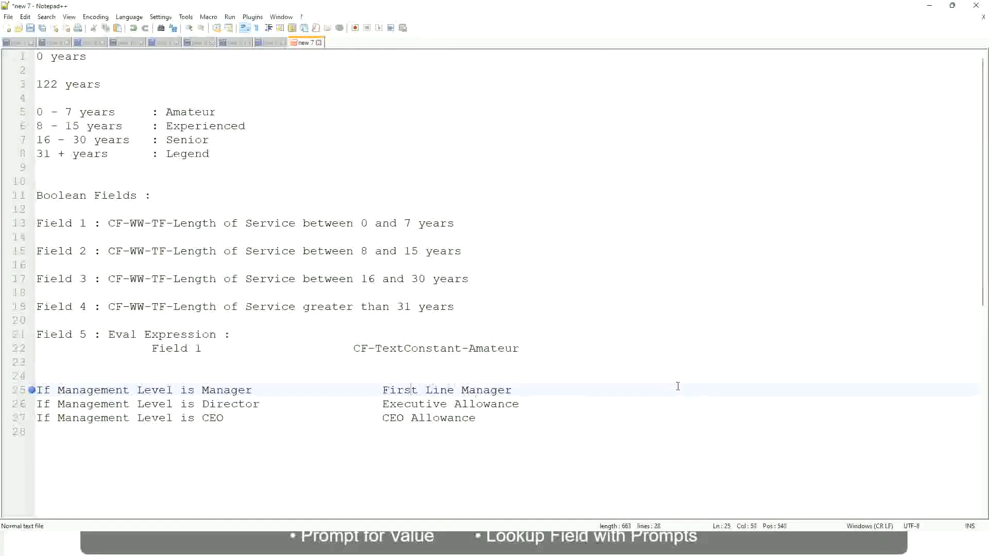
text(Name of the)
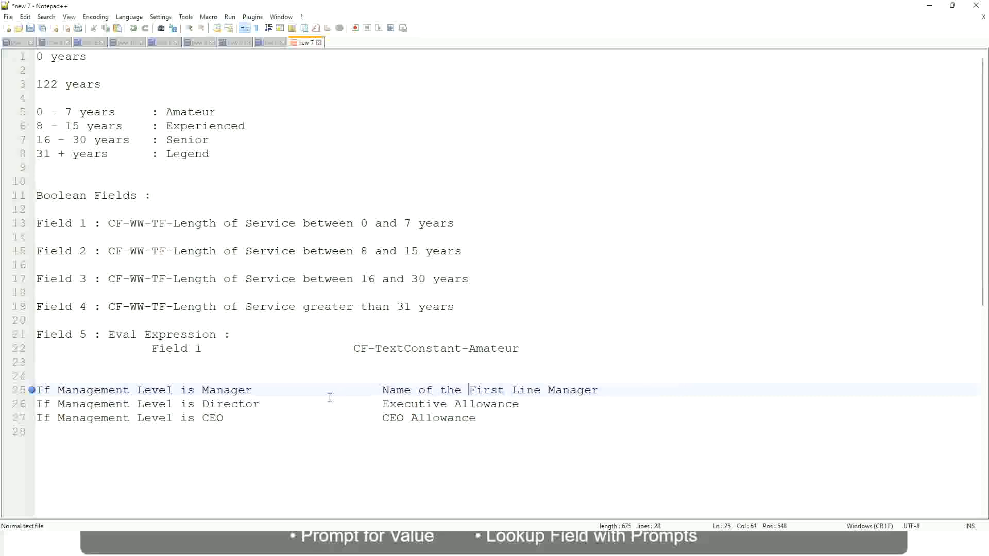
Replace the Director outcome on line 26 with the opening words "Name of".
drag(381, 404, 519, 405)
text(Name )
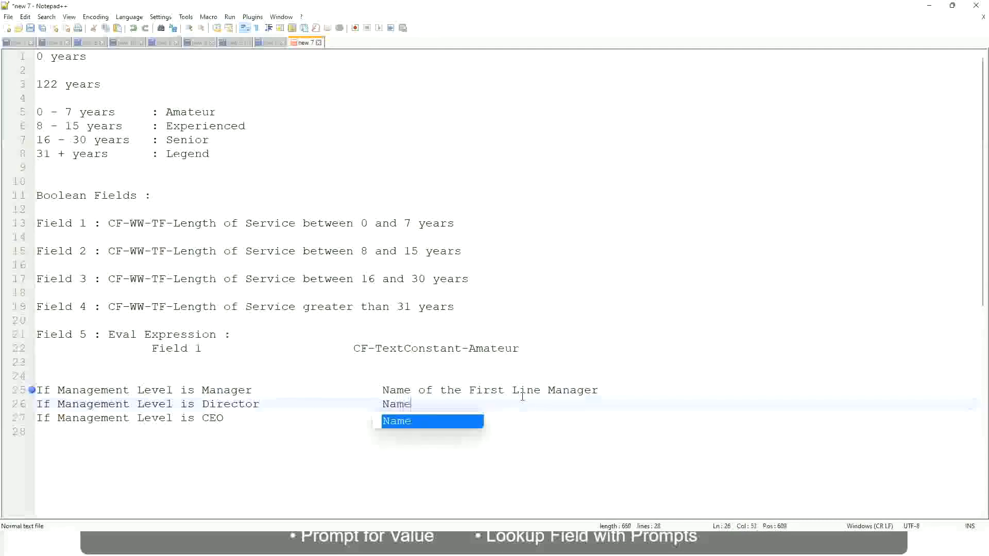
text(of )
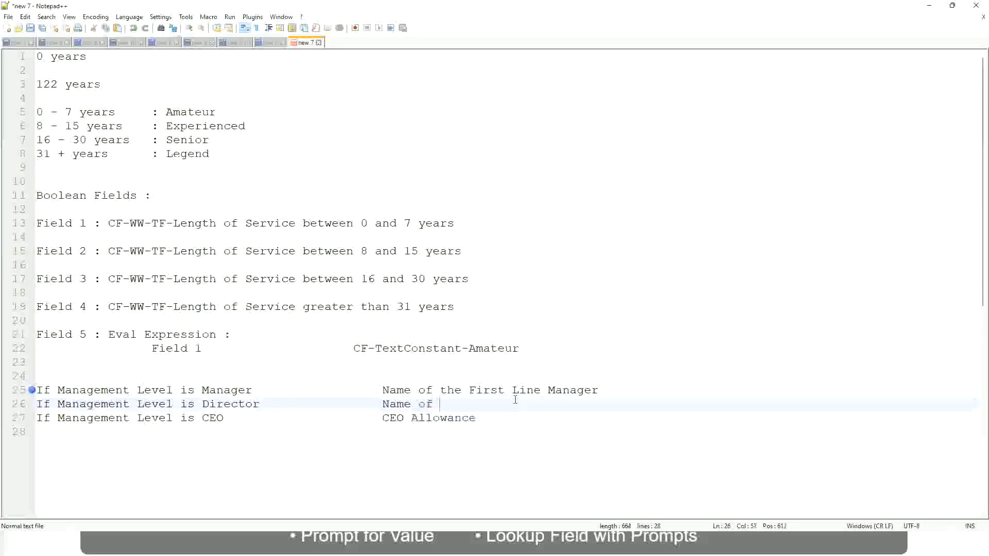
text(First)
key(BackSpace)
key(BackSpace)
key(BackSpace)
key(BackSpace)
key(BackSpace)
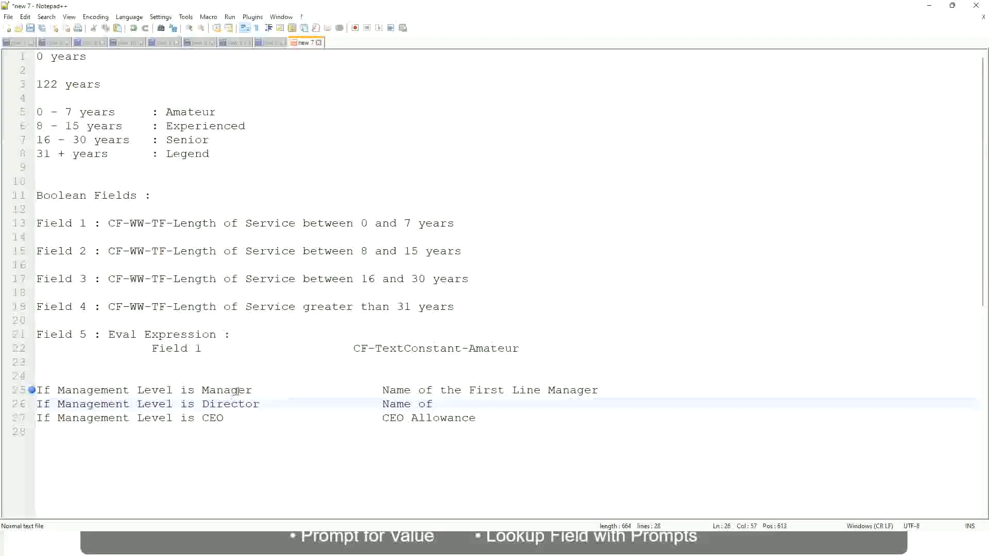
Change "First" to "Second" in the Manager outcome on line 25.
double_click(484, 390)
text(Second)
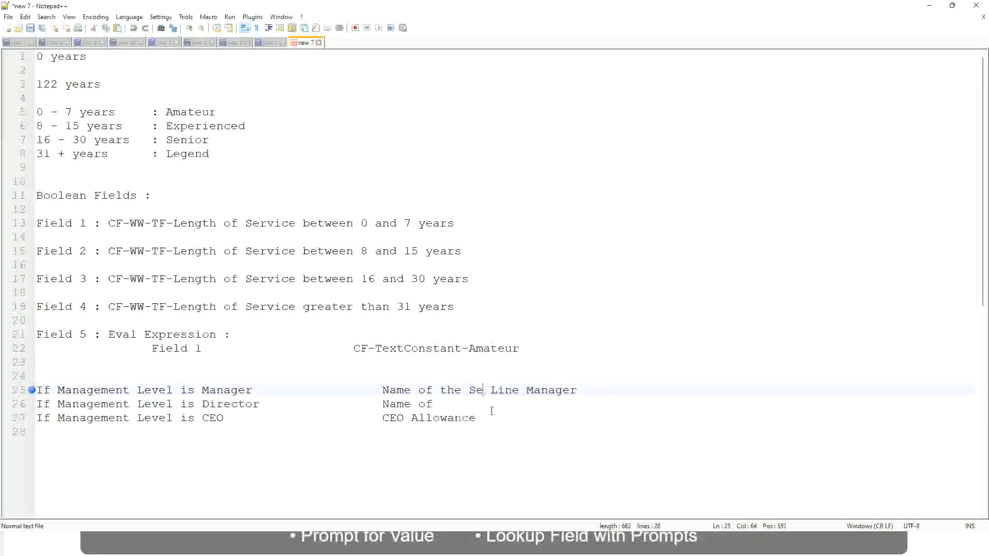
key(BackSpace)
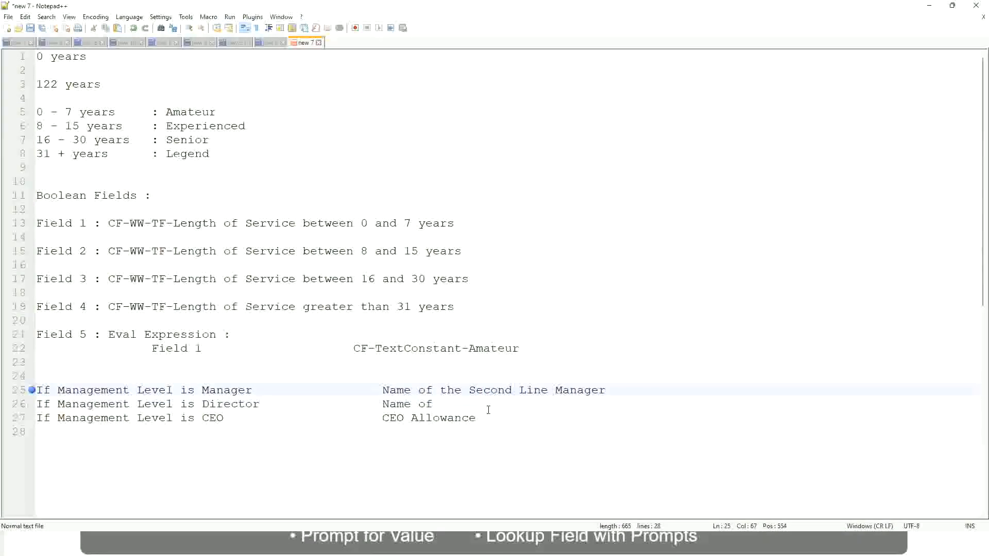
Complete the Director outcome as "Name of Manager" and replace the CEO outcome with "name of CEO/Himself/Herself".
click(448, 404)
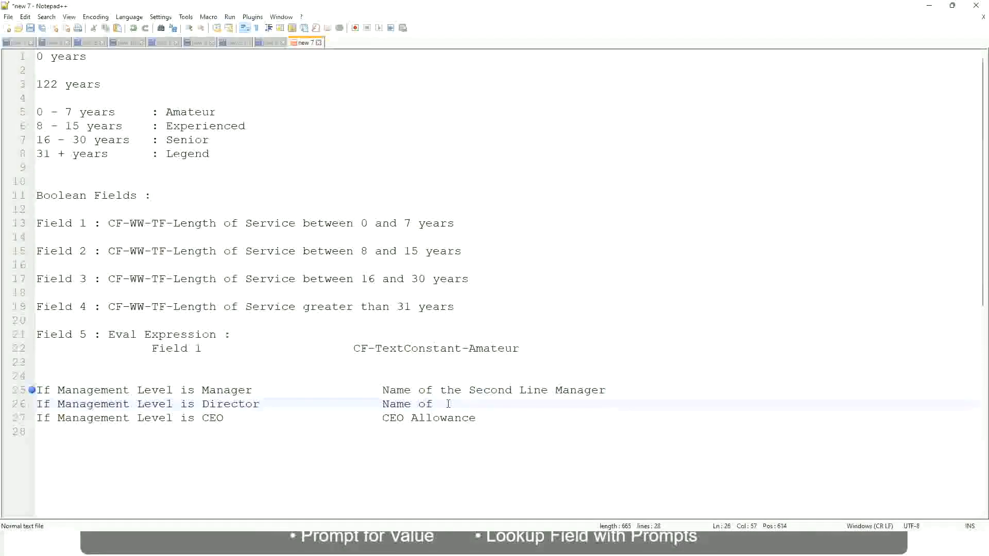
text(Manager)
drag(382, 417, 489, 418)
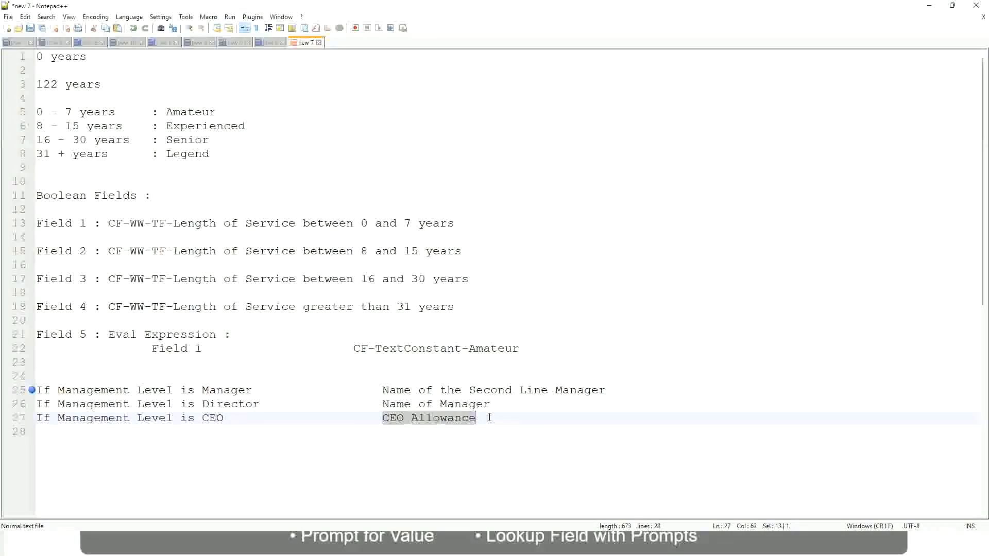
text(name of CEO)
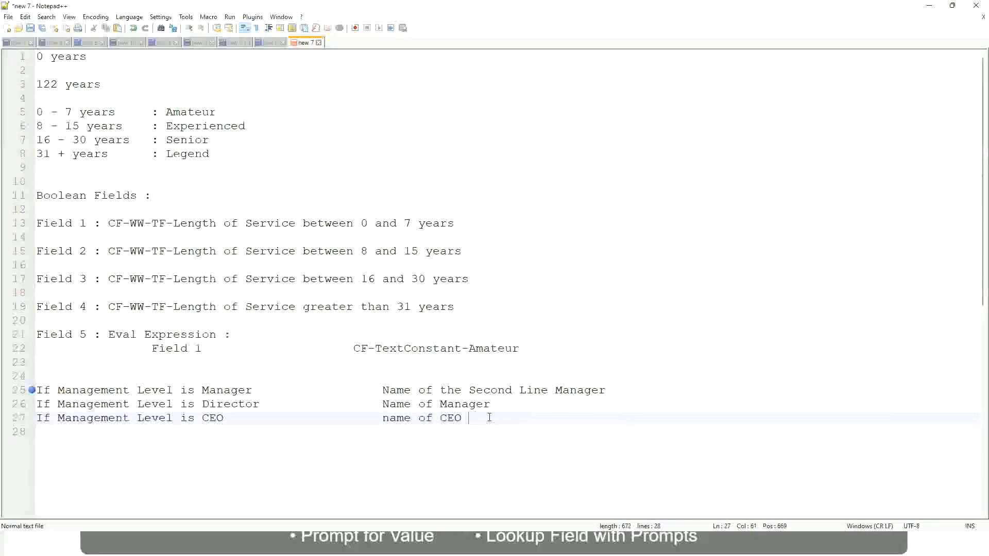
key(BackSpace)
text(/Himself/Herself)
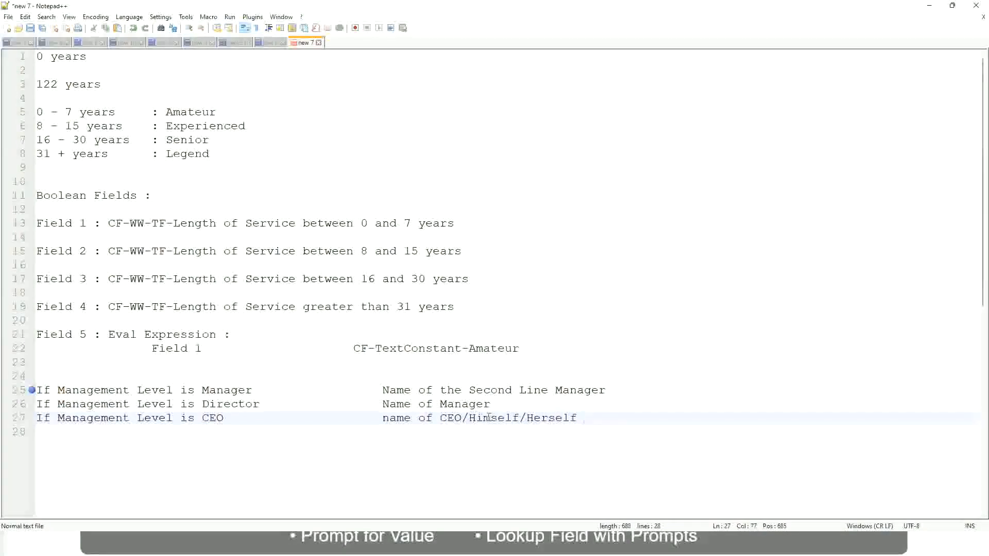
Review the three management level conditions and their outcomes on lines 25 to 27.
click(353, 417)
click(108, 389)
click(150, 390)
click(229, 390)
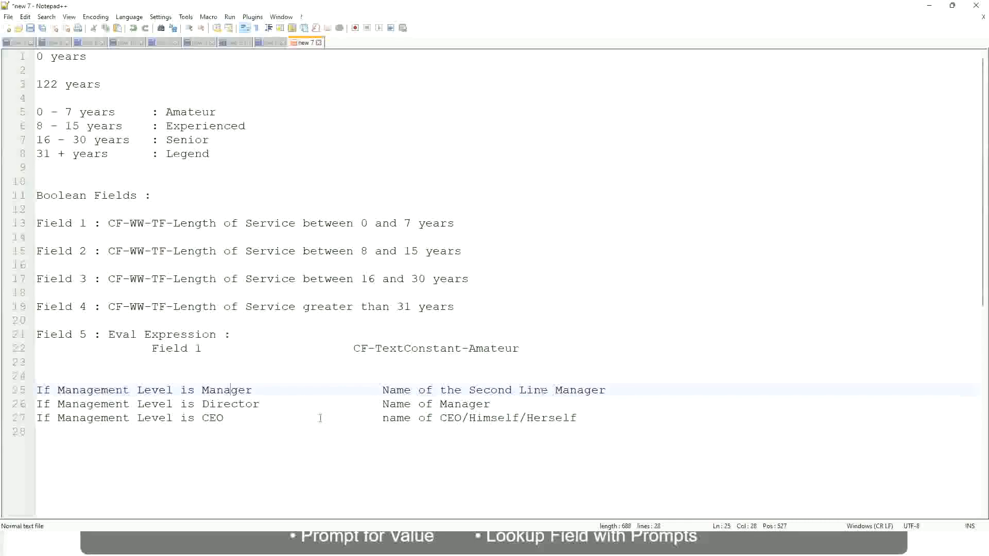
click(116, 406)
click(244, 404)
click(492, 405)
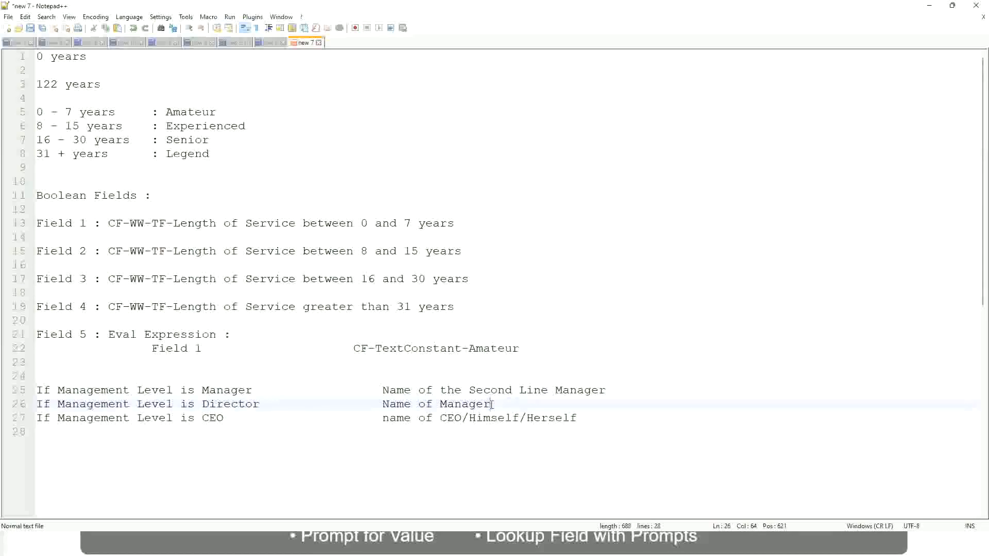
click(222, 405)
click(214, 419)
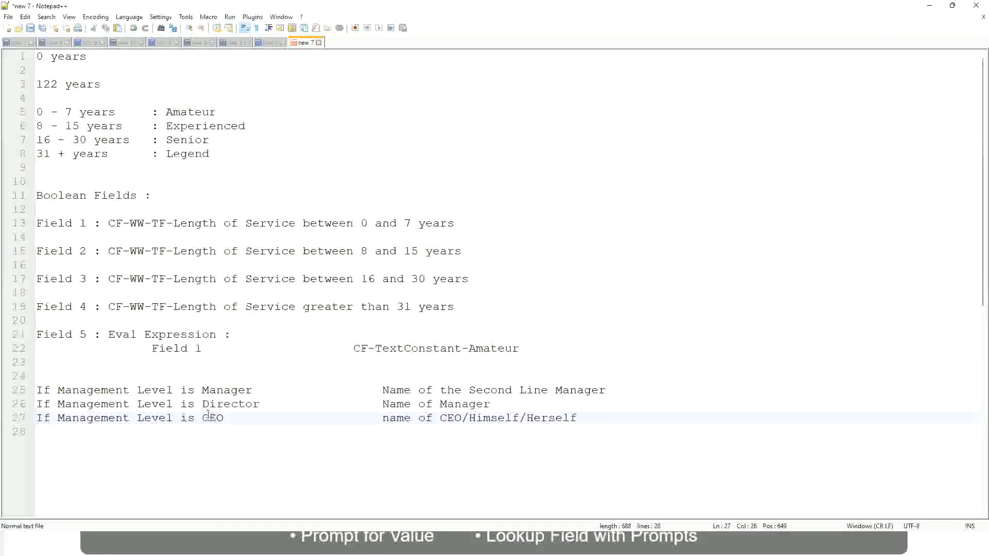
click(462, 421)
click(582, 417)
drag(596, 415, 34, 390)
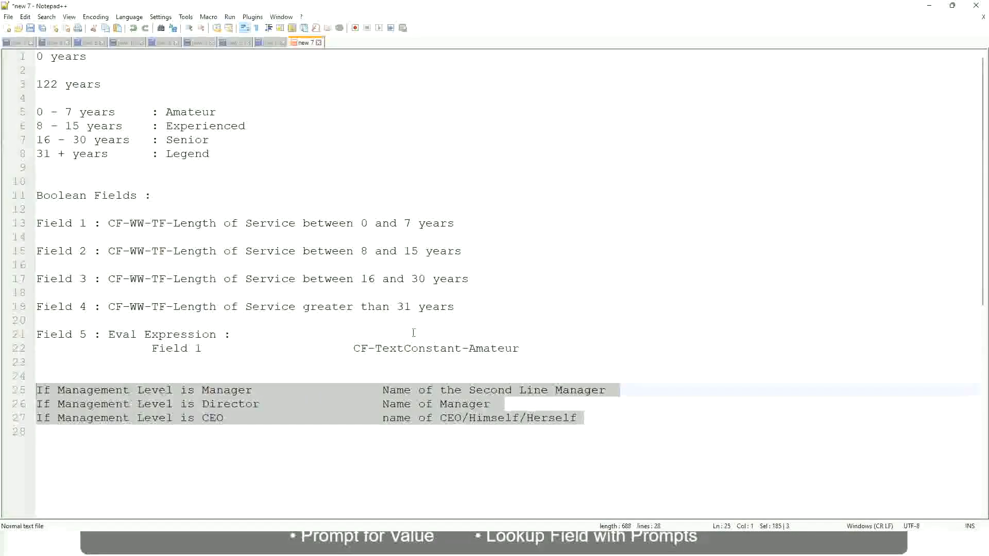
Examine the Manager condition and its second line manager outcome on line 25.
click(418, 391)
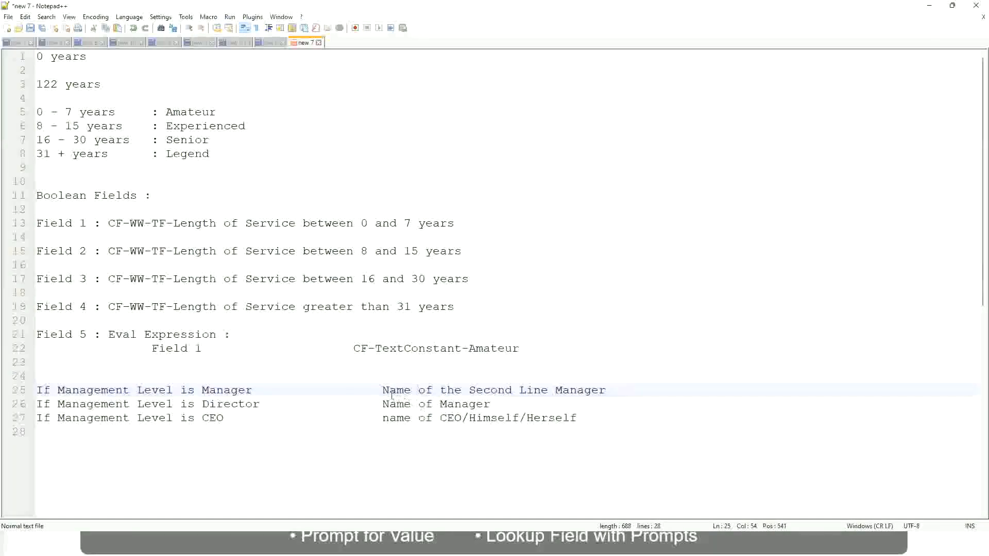
drag(382, 390, 606, 390)
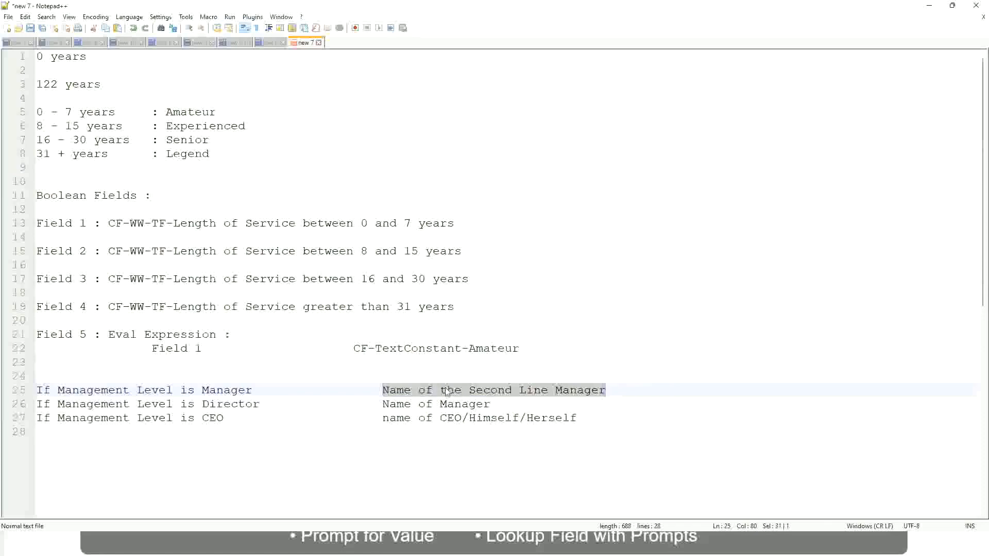
click(463, 394)
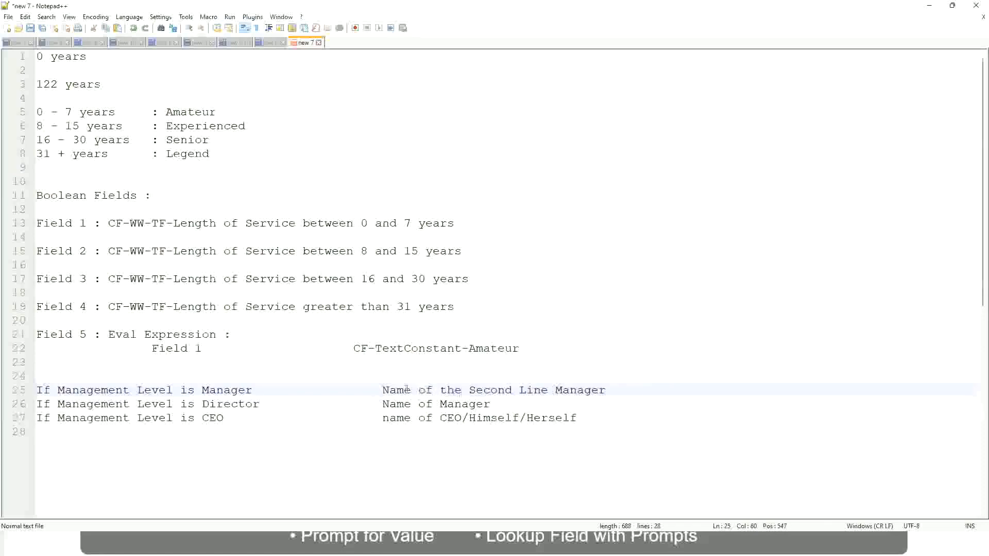
drag(382, 390, 607, 390)
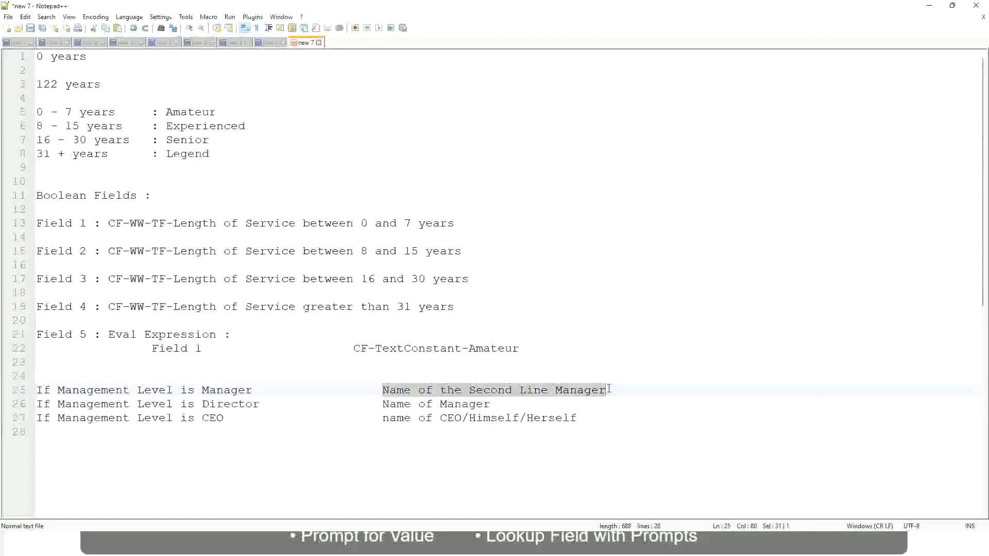
click(506, 391)
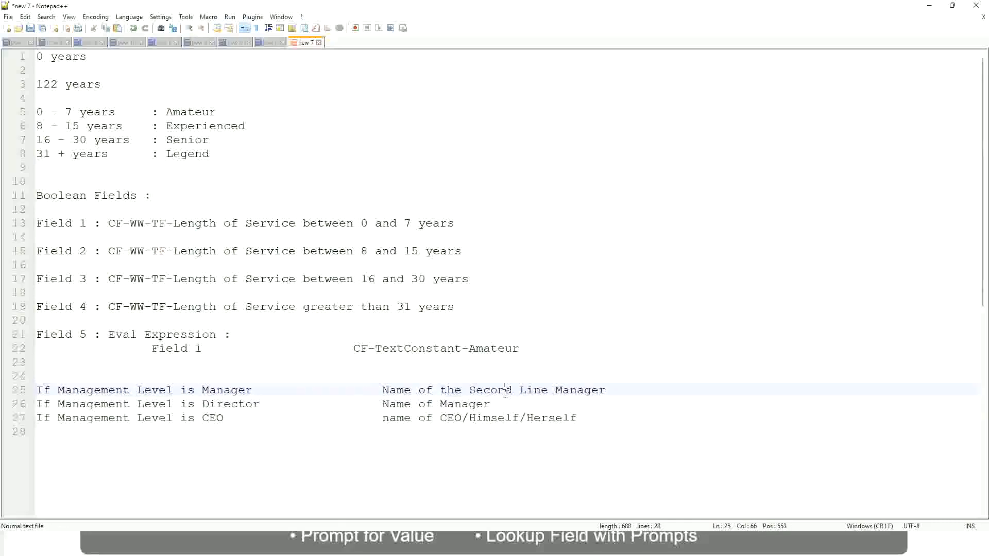
click(258, 390)
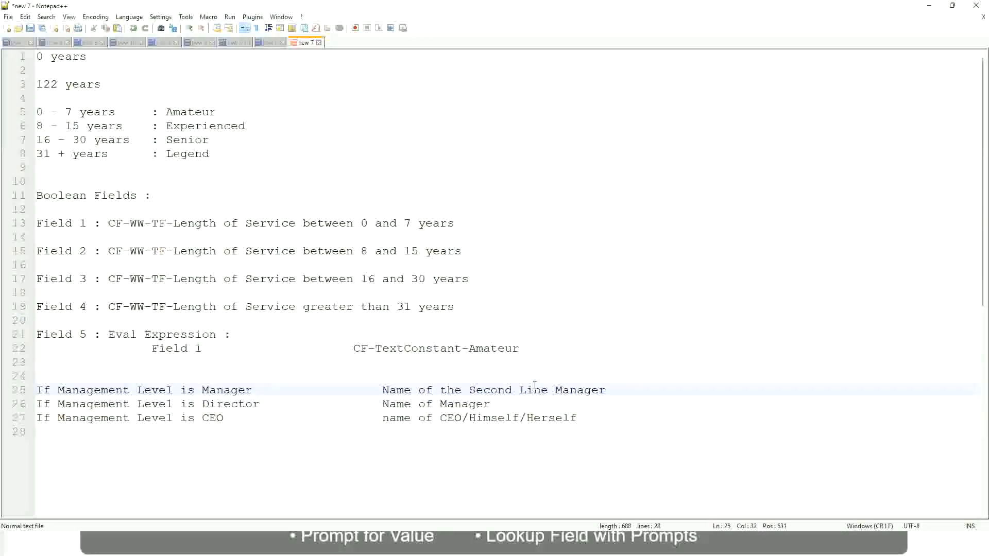
click(507, 389)
drag(541, 390, 548, 390)
click(621, 387)
click(584, 388)
Compare the experience band labels on lines 5 to 8 with the name outcomes of the management level conditions.
double_click(190, 114)
double_click(190, 126)
double_click(188, 140)
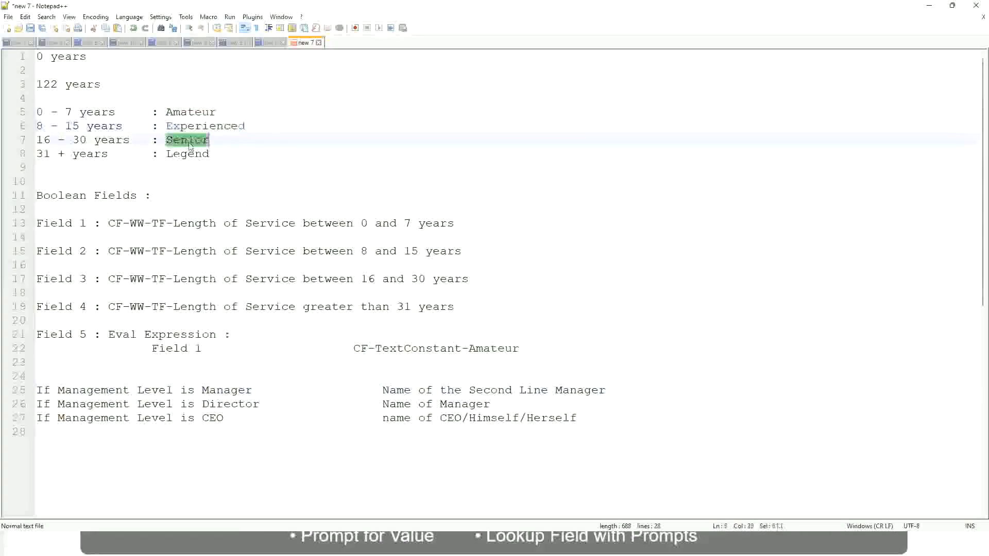
click(187, 153)
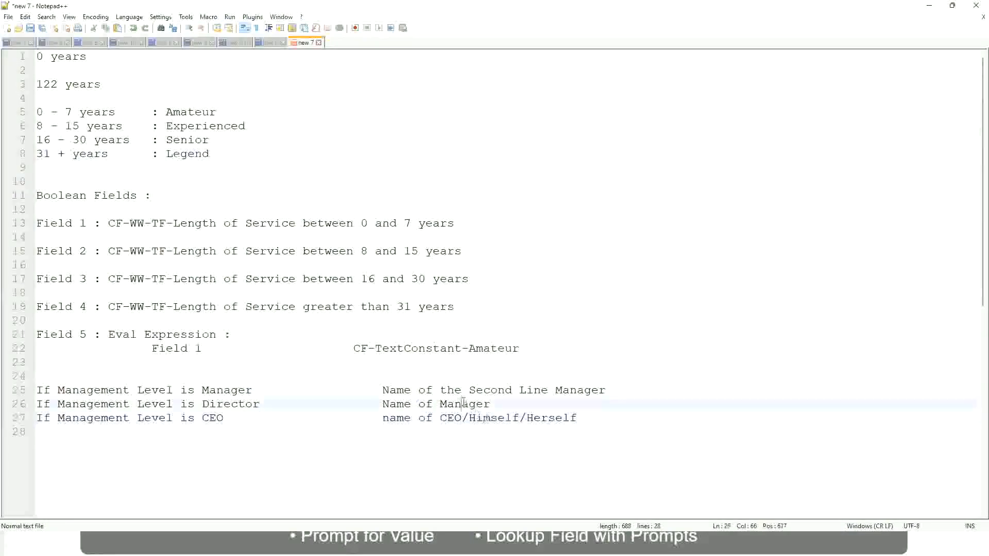
click(474, 392)
click(269, 410)
Switch to Workday and close the save confirmation for the calculated field CF-WW-LRB-Identify Experience Bands from years of Service.
key(alt+Tab)
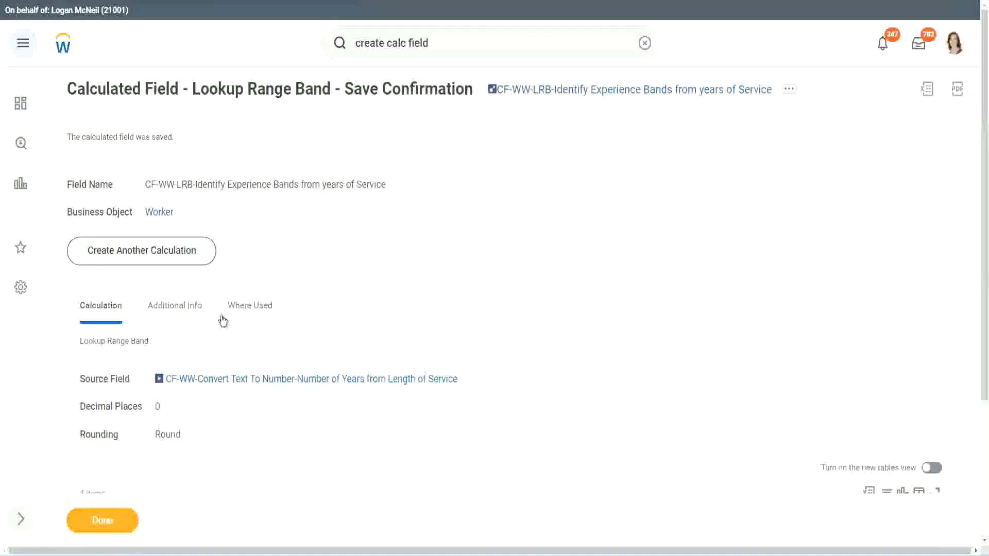
scroll(366, 183, down, 3)
scroll(389, 203, up, 3)
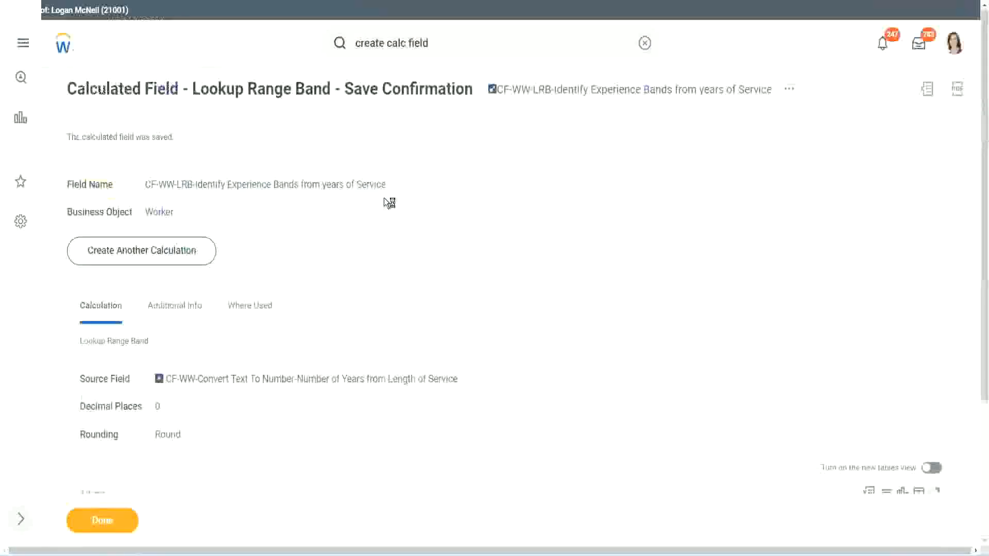
right_click(580, 92)
click(613, 153)
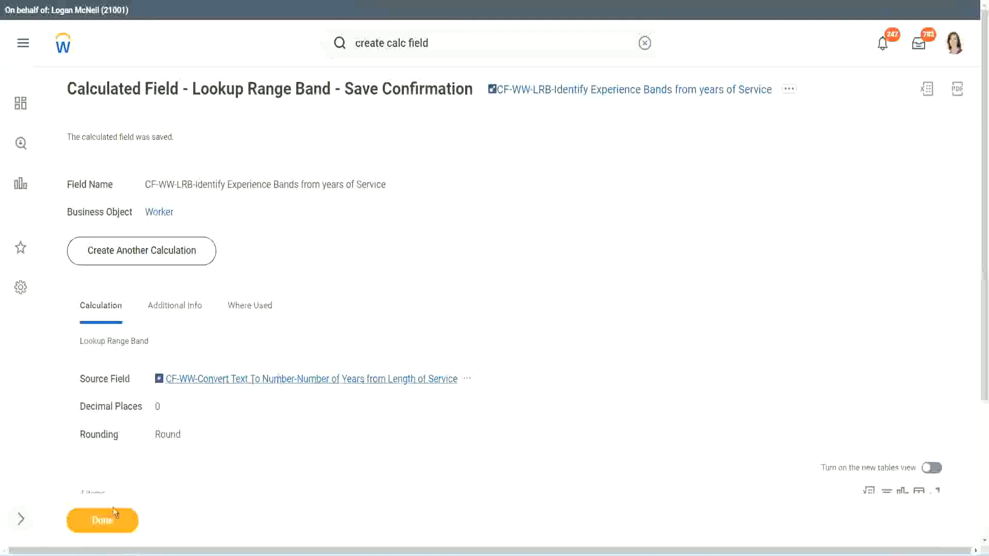
click(98, 523)
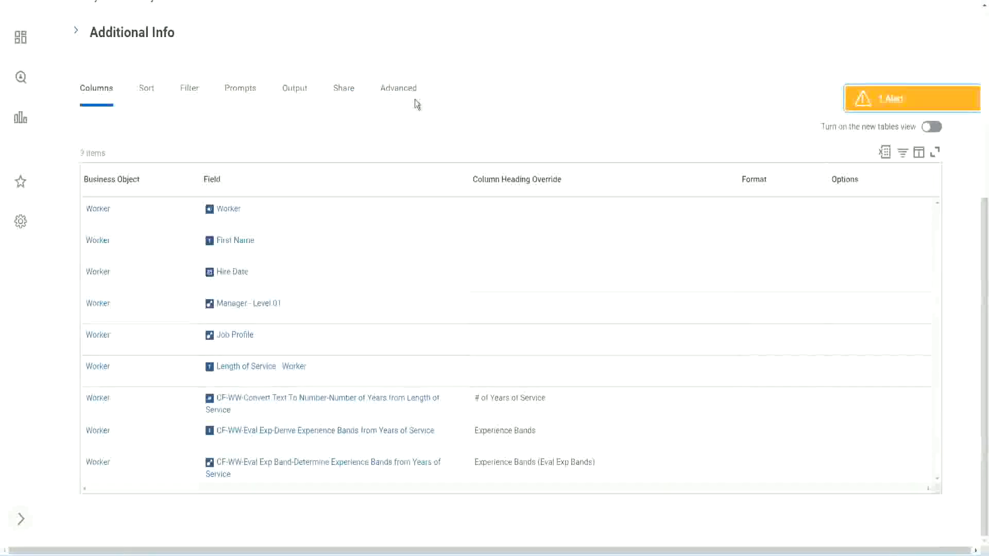
Open the WW Employee Details custom report for editing.
scroll(428, 116, up, 5)
scroll(427, 116, up, 2)
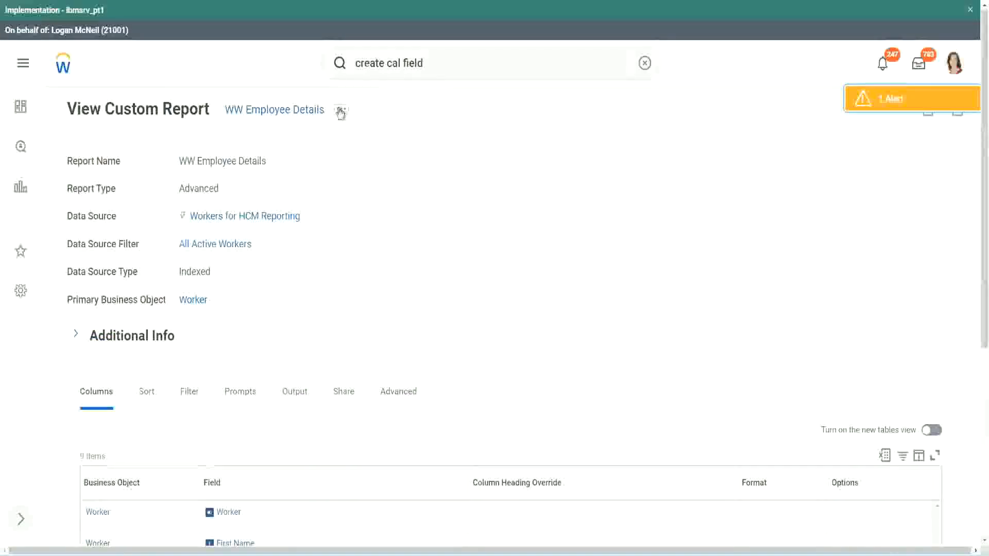
click(340, 109)
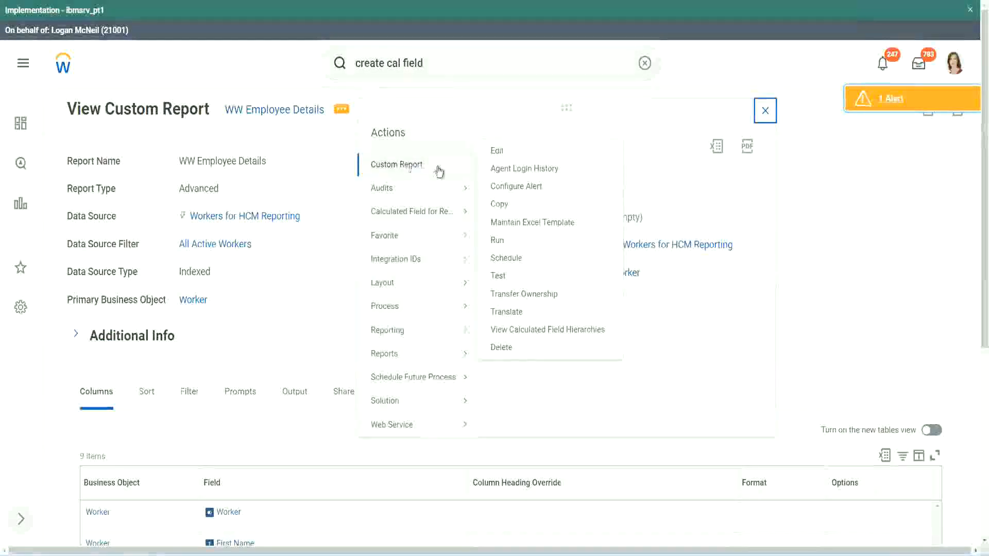
click(502, 151)
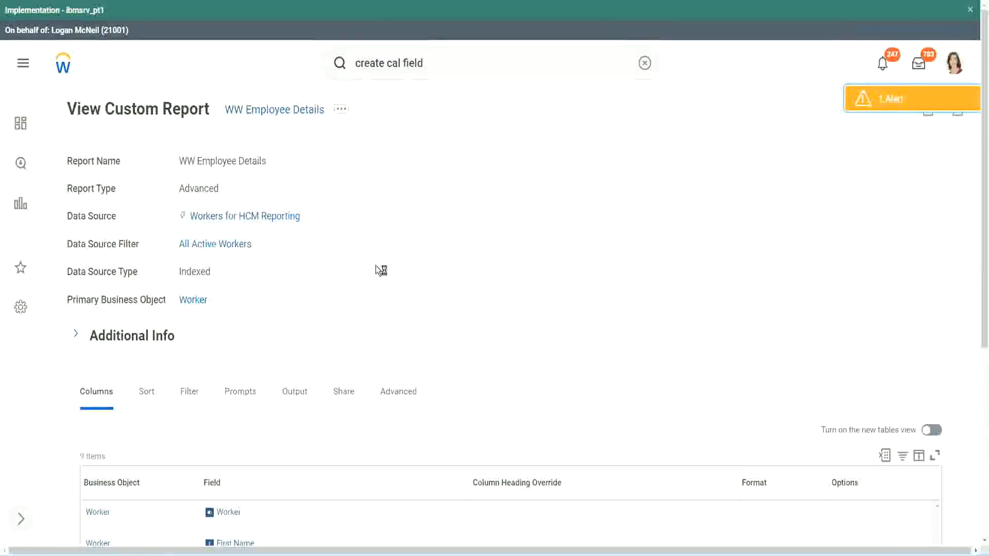
Add a Worker column after the last report column, using the field CF-WW-LRB-Identify Experience Bands from years of Service.
scroll(376, 267, down, 6)
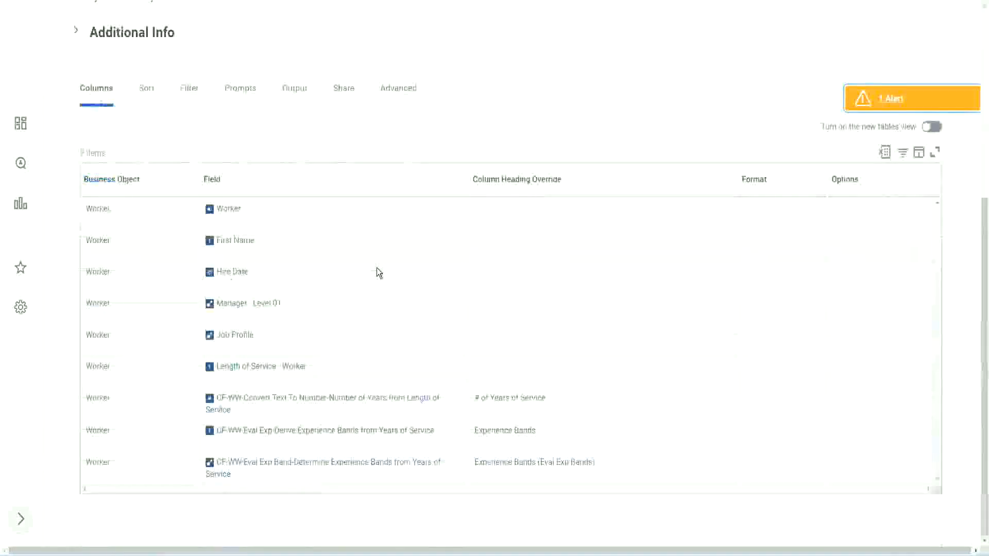
scroll(372, 288, down, 9)
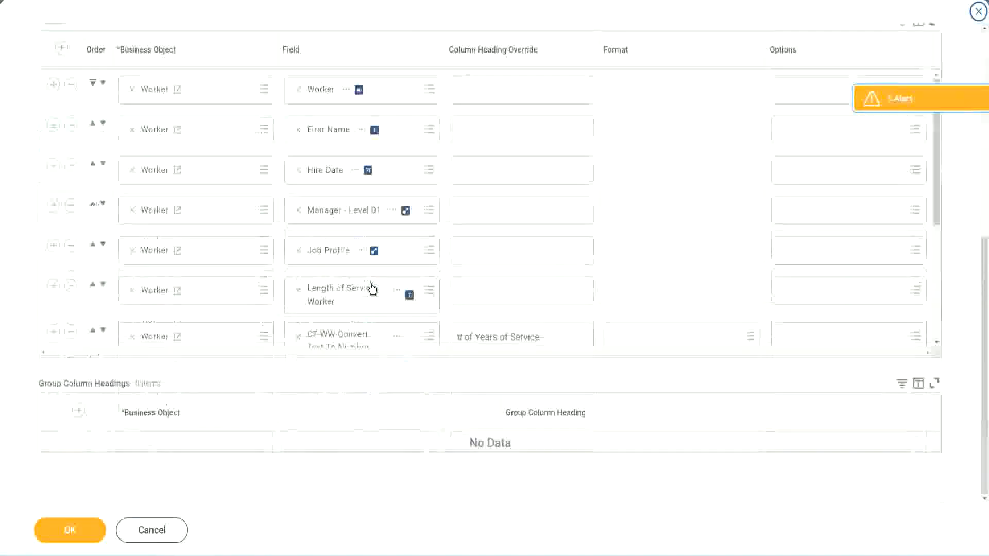
scroll(227, 298, down, 4)
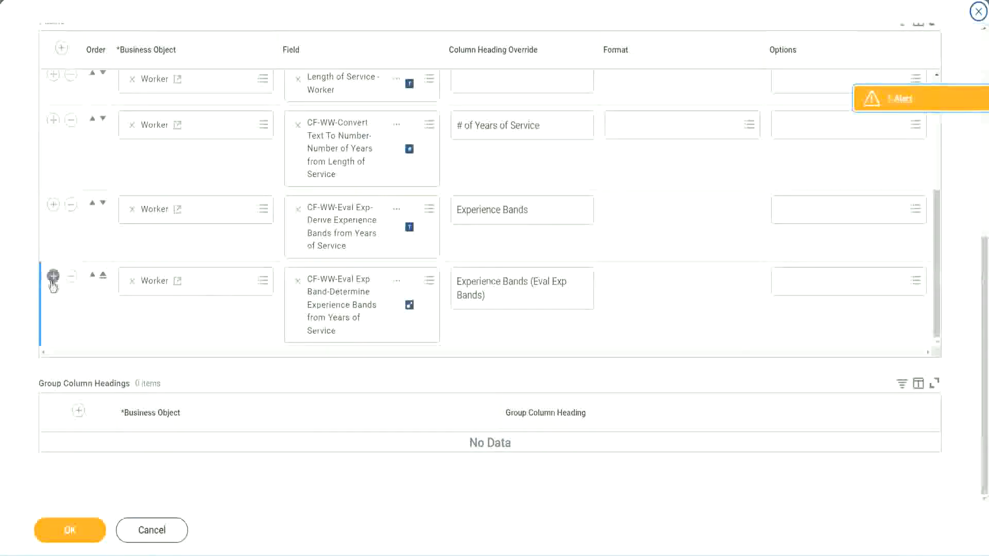
click(53, 276)
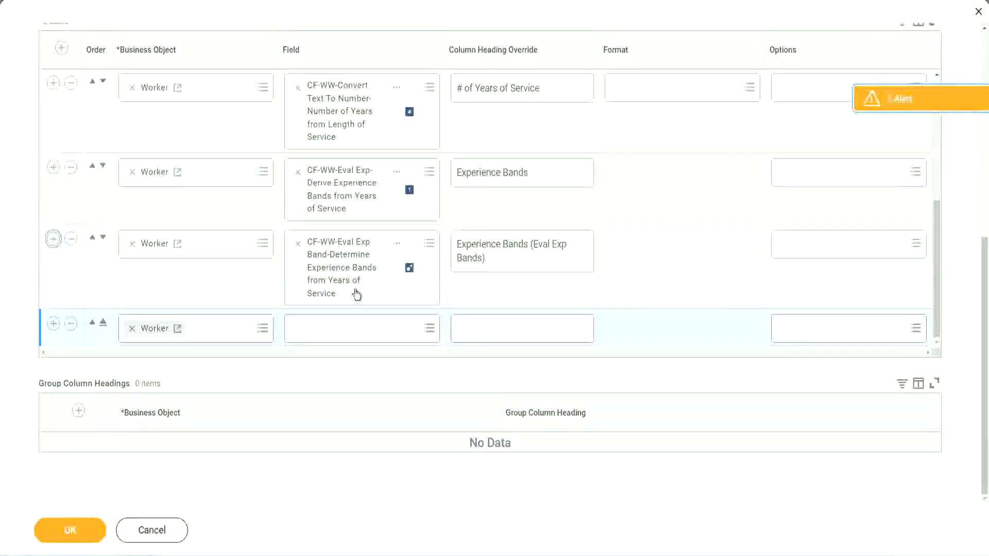
click(336, 329)
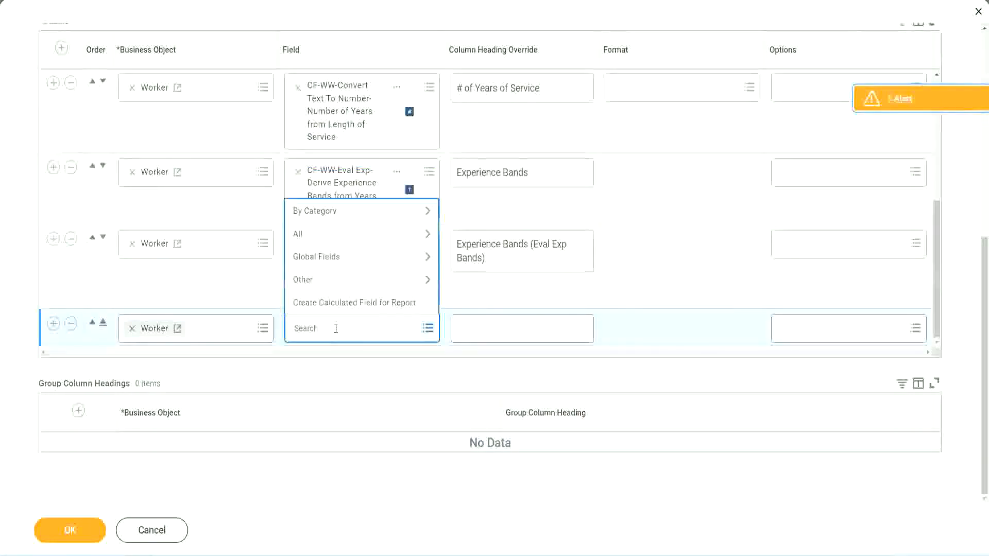
key(ctrl+v)
key(Return)
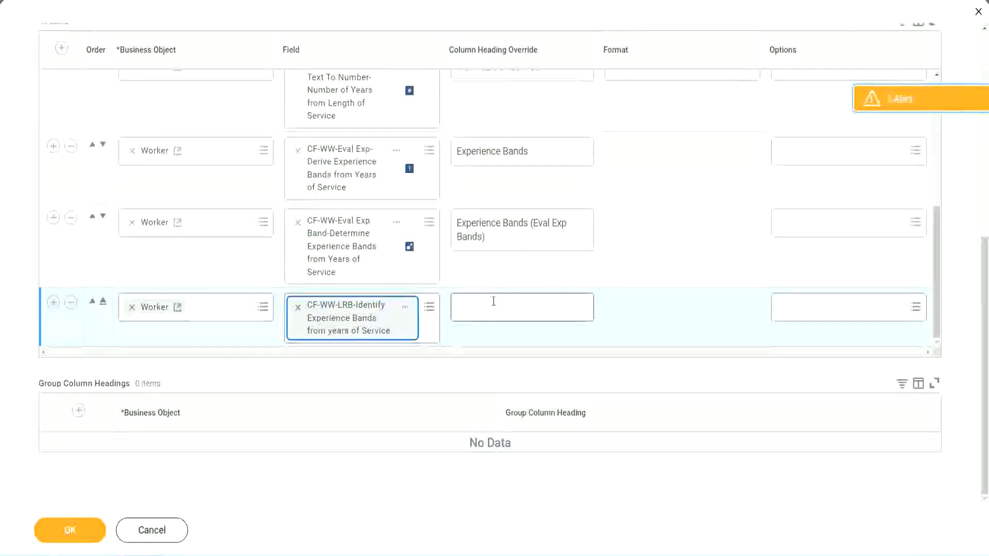
Set the new column's heading override to Experience Bands (LRB).
click(494, 301)
text(Ex)
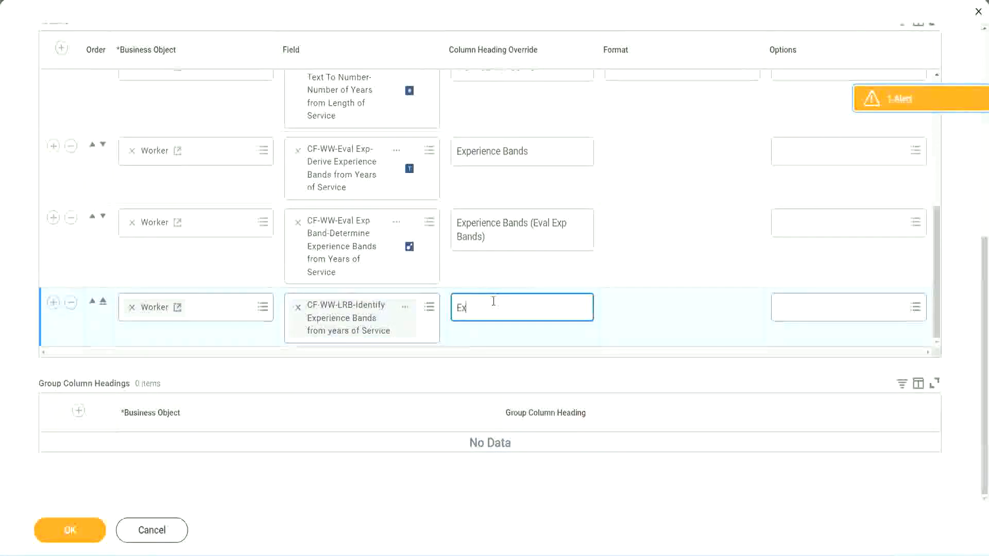
text(perienc)
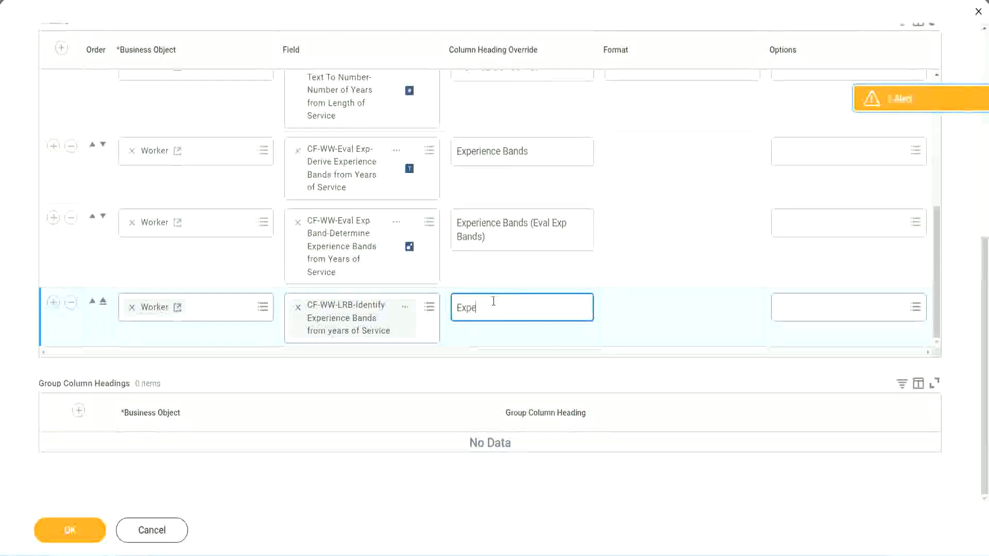
key(BackSpace)
key(BackSpace)
key(BackSpace)
key(BackSpace)
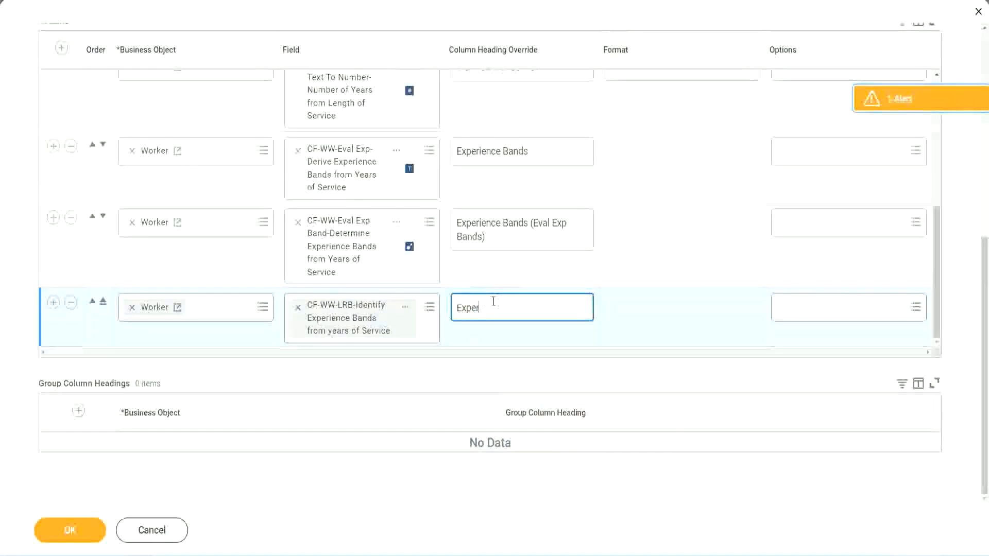
text(ience Bands (LRB))
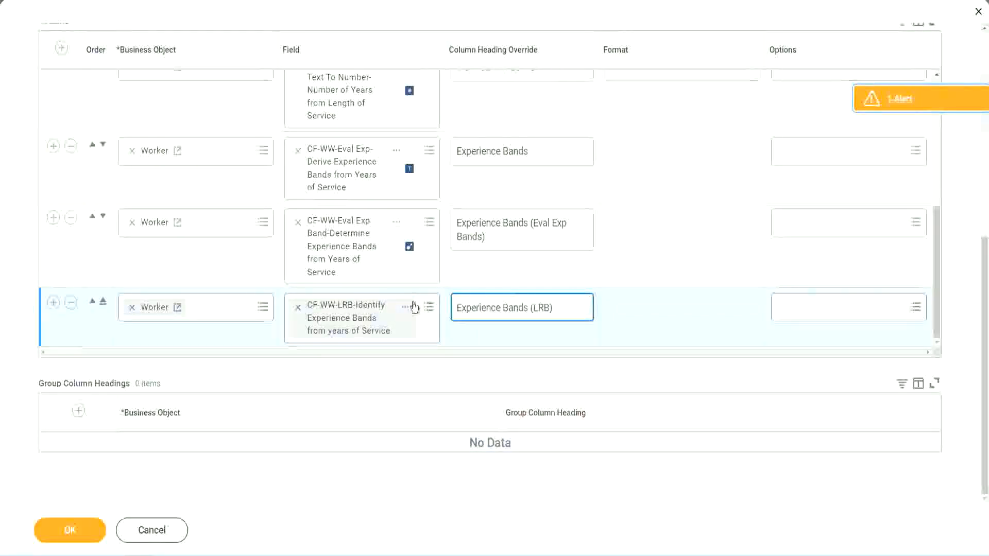
Save the report definition and run the report with the worker, employee and contingent worker type prompts left blank.
click(87, 540)
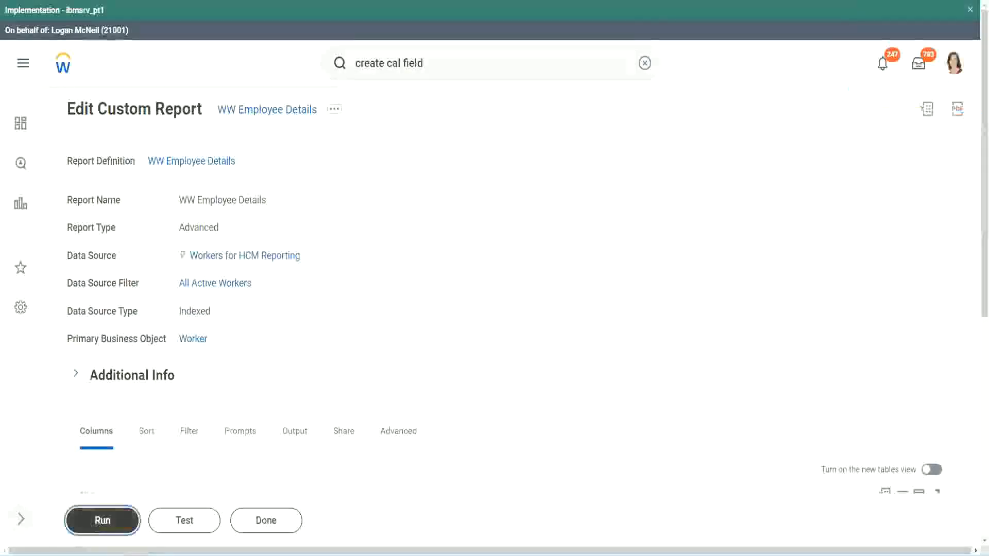
click(103, 521)
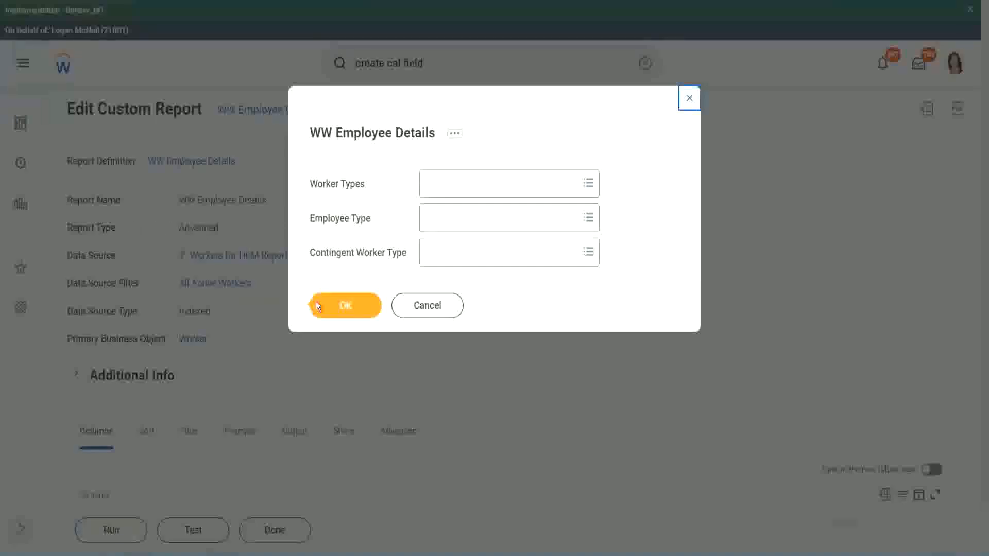
click(351, 308)
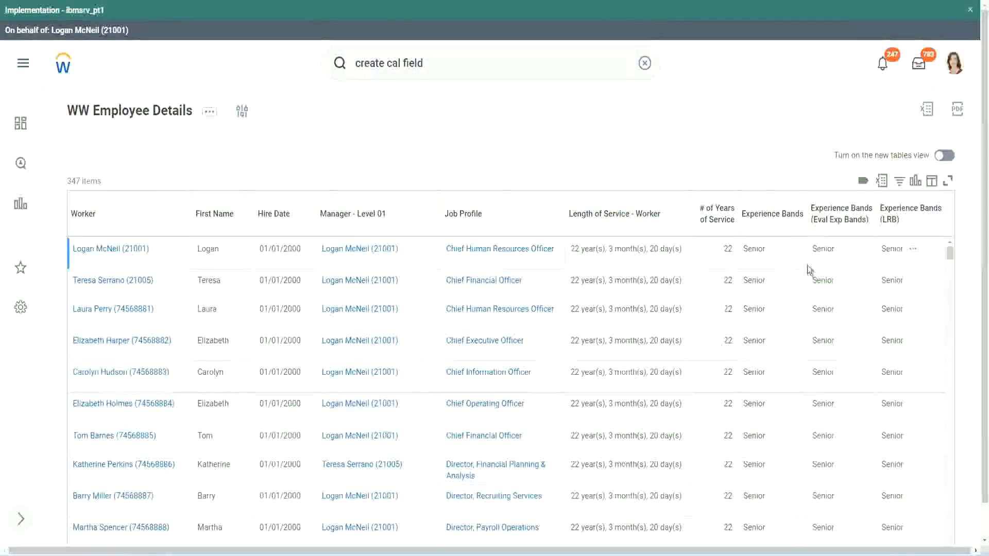
Compare the Experience Bands, Experience Bands (Eval Exp Bands) and Experience Bands (LRB) columns across the worker rows.
double_click(757, 250)
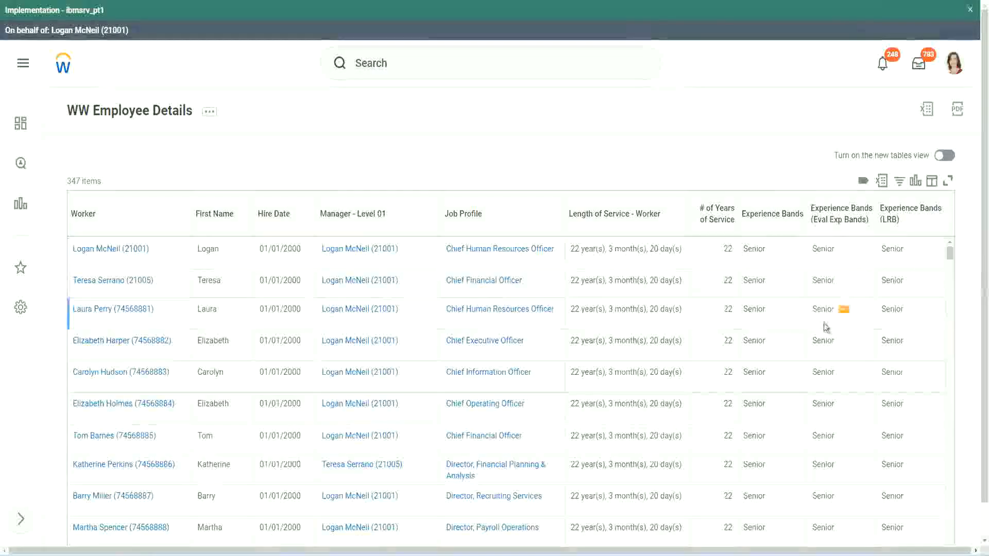
scroll(823, 323, down, 10)
scroll(818, 348, down, 3)
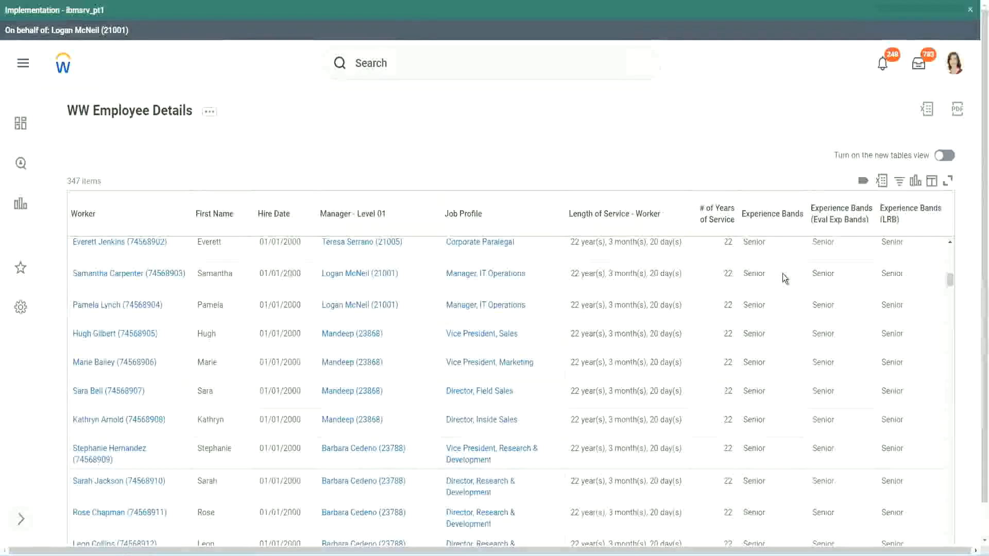
scroll(778, 422, down, 3)
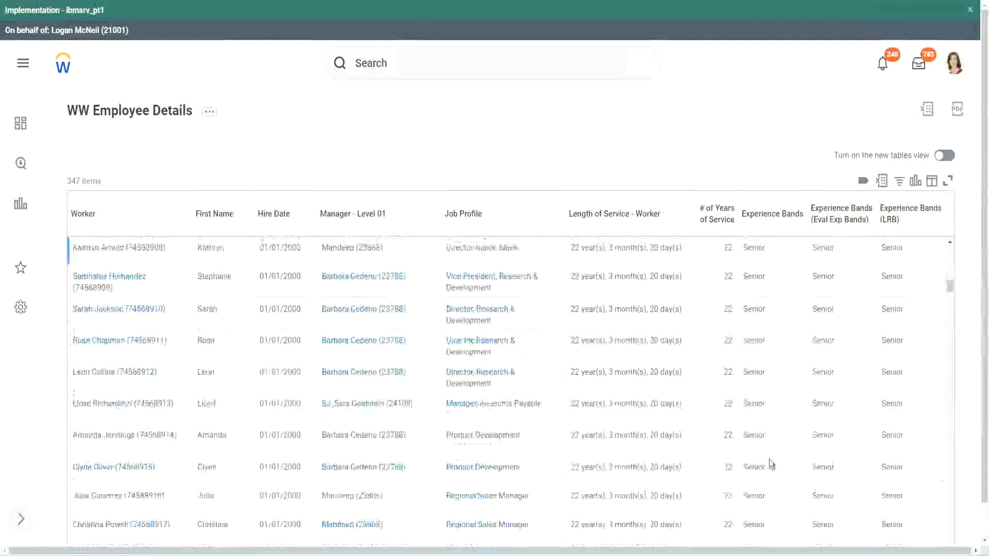
scroll(773, 368, down, 1)
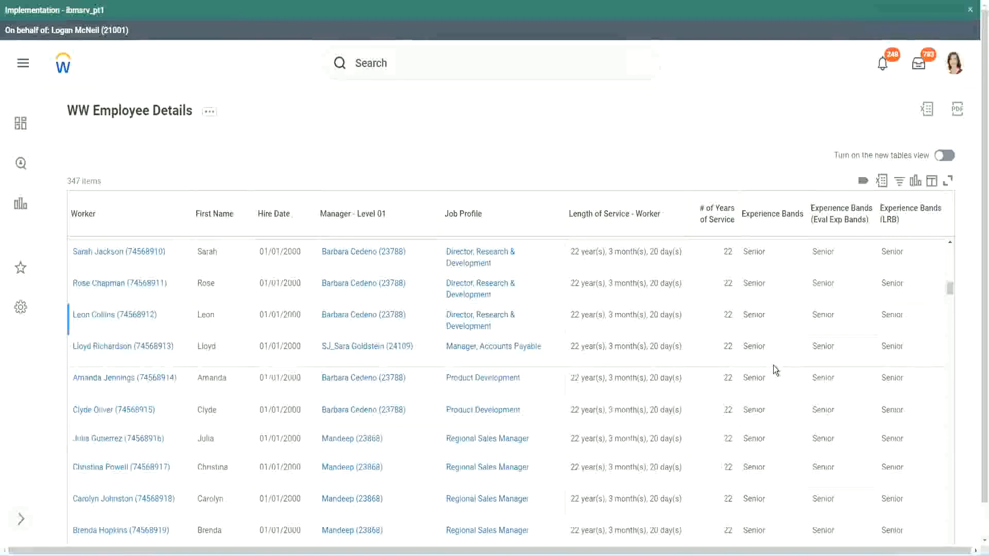